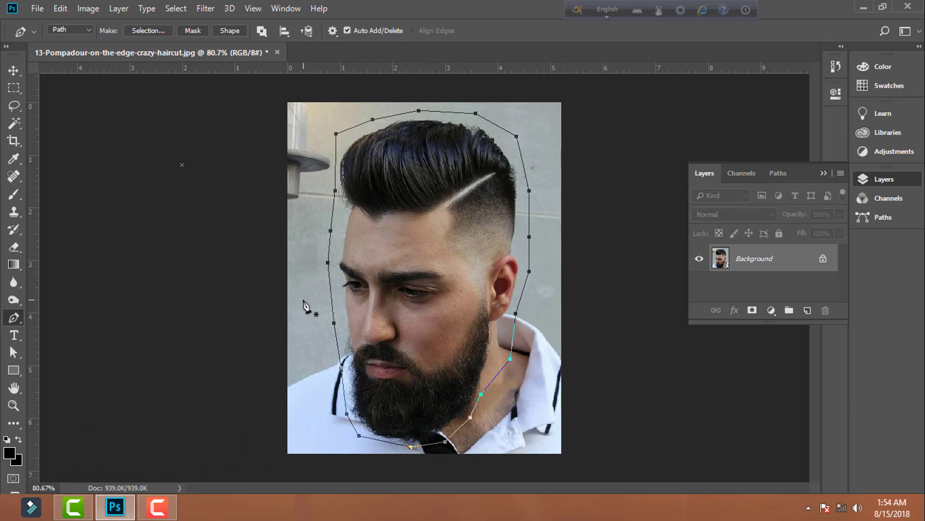
- Turn the path around the head into a selection and apply a Threshold adjustment at level 63
key("ctrl+Return")
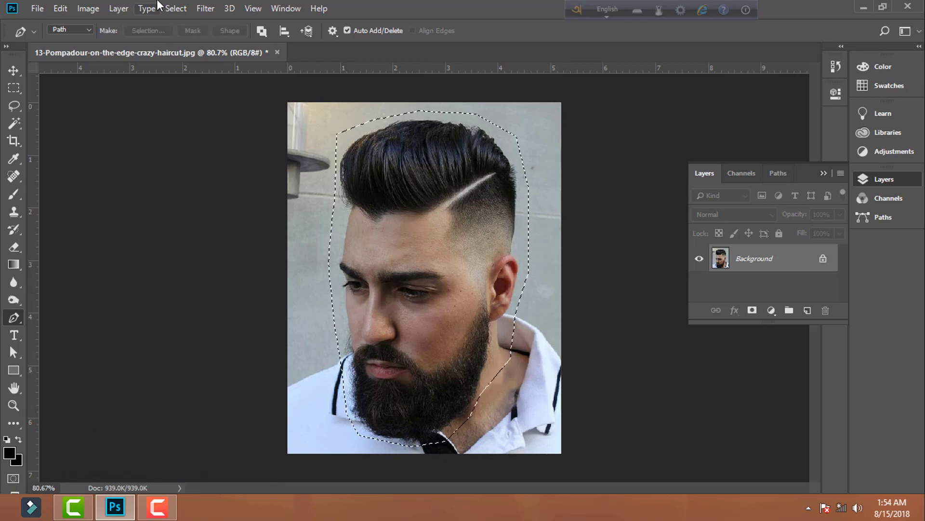
left_click(89, 9)
mouse_move(123, 43)
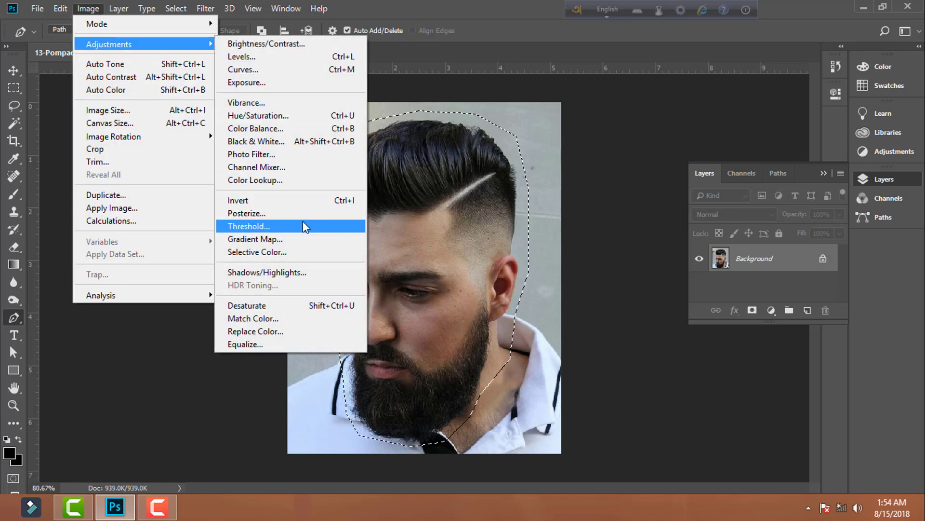
left_click(302, 221)
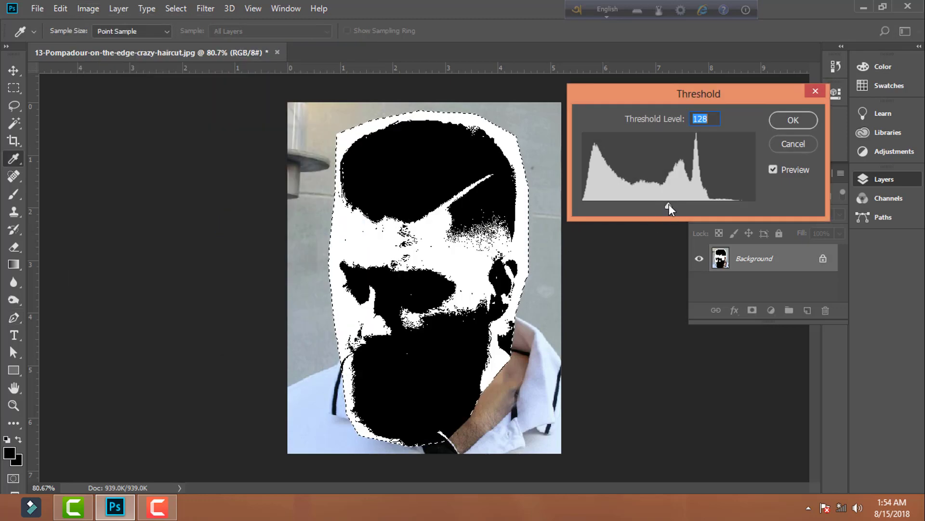
left_click_drag(669, 204, 625, 210)
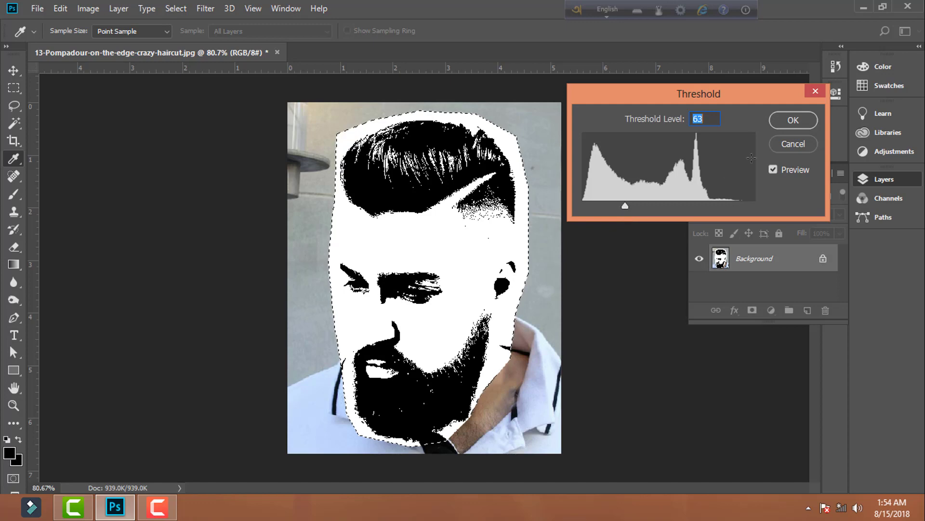
left_click(793, 120)
- Select the black areas of the head with Color Range, using Sampled Colors and fuzziness 0
key("p")
left_click(118, 9)
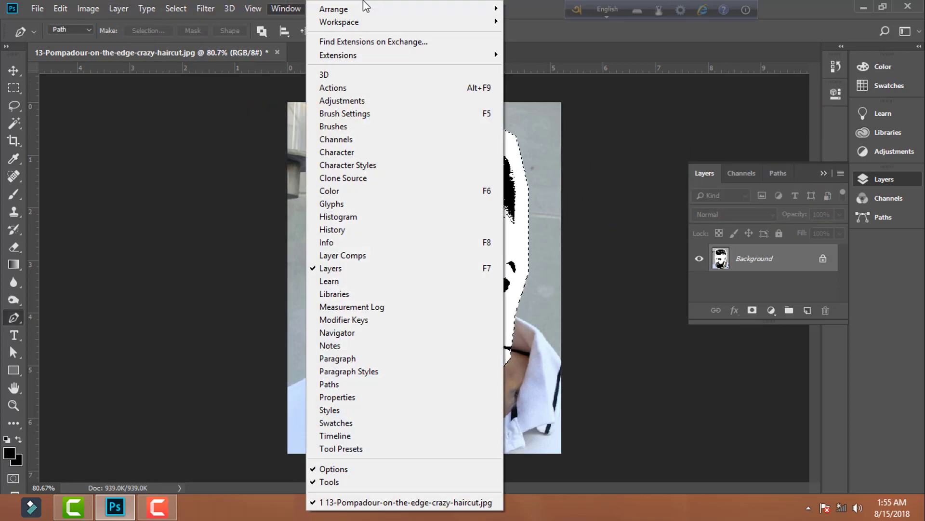
mouse_move(164, 8)
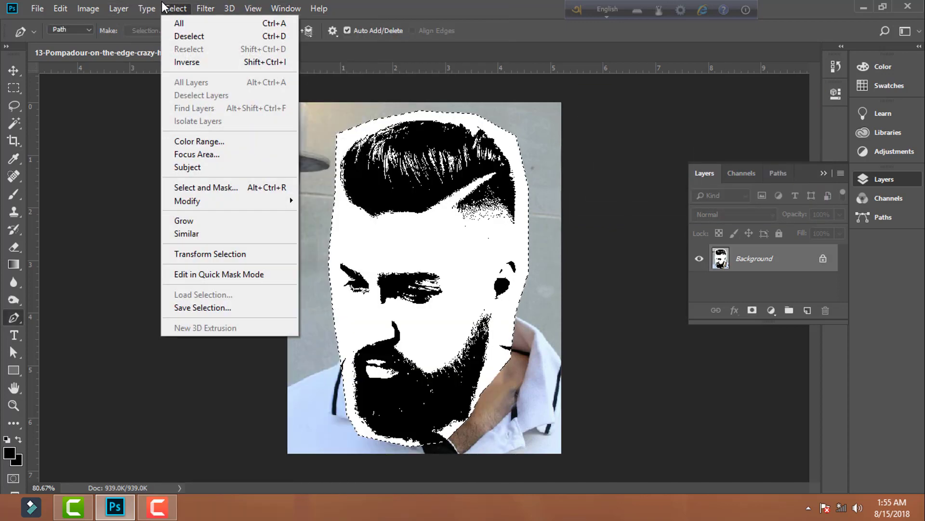
left_click(240, 138)
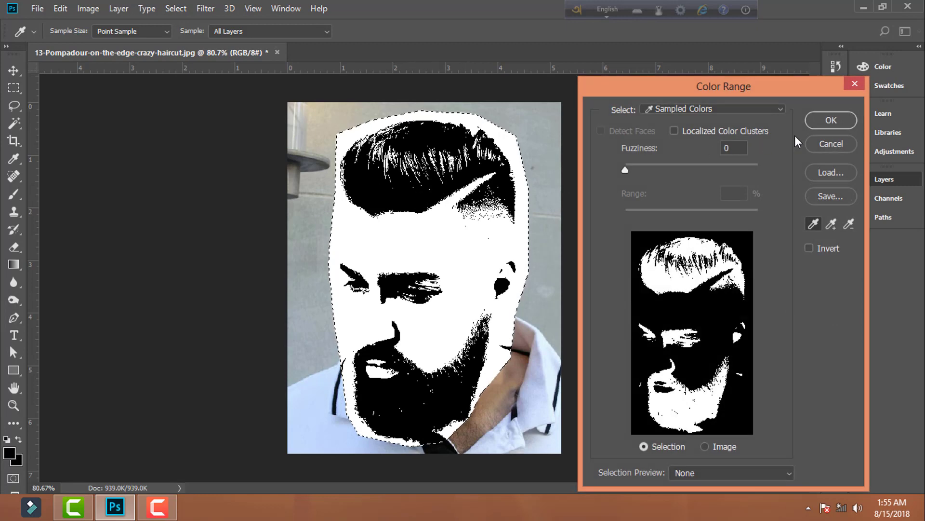
left_click(826, 121)
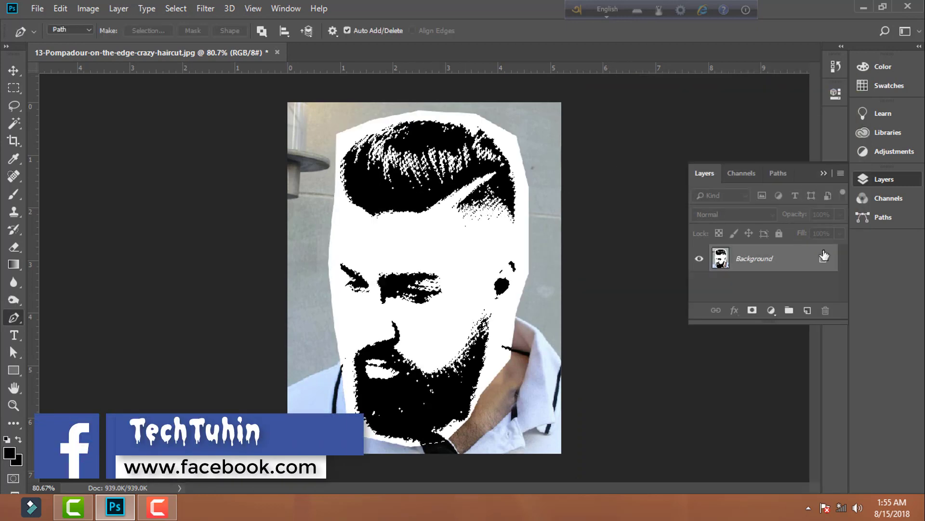
- Cut the selected black areas from the unlocked background and paste them onto a new layer
double_click(825, 256)
left_click(573, 142)
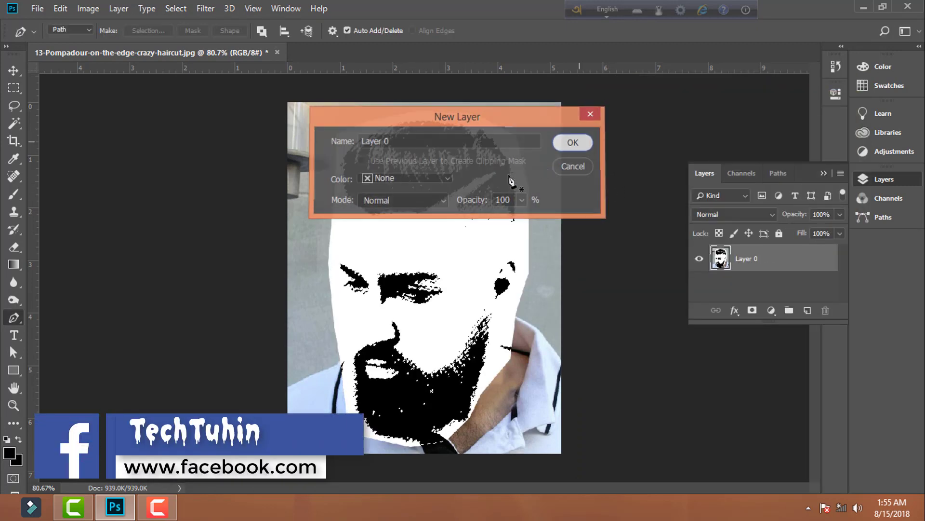
key("Delete")
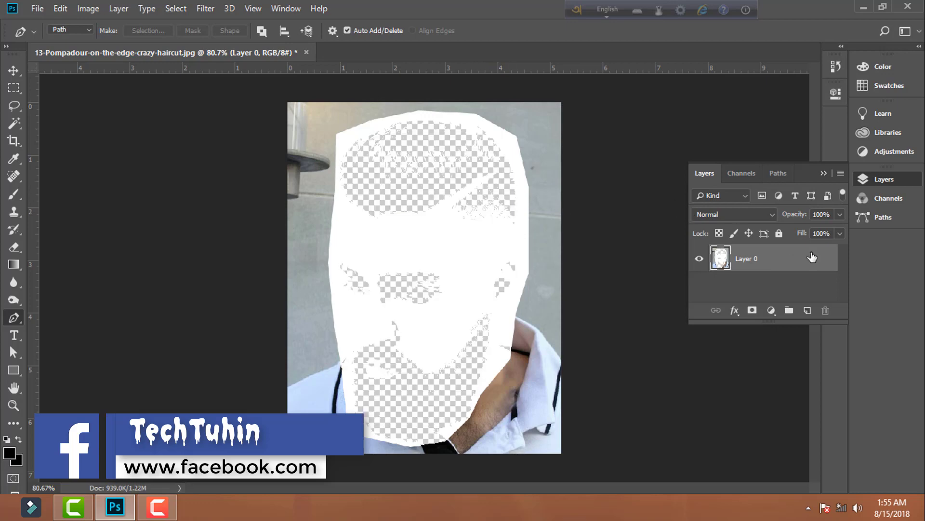
left_click(807, 311)
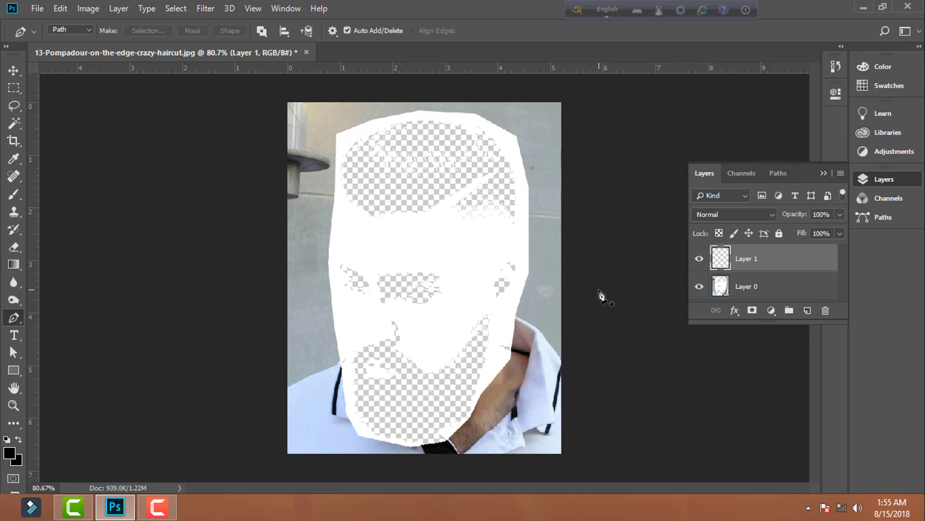
key("alt+BackSpace")
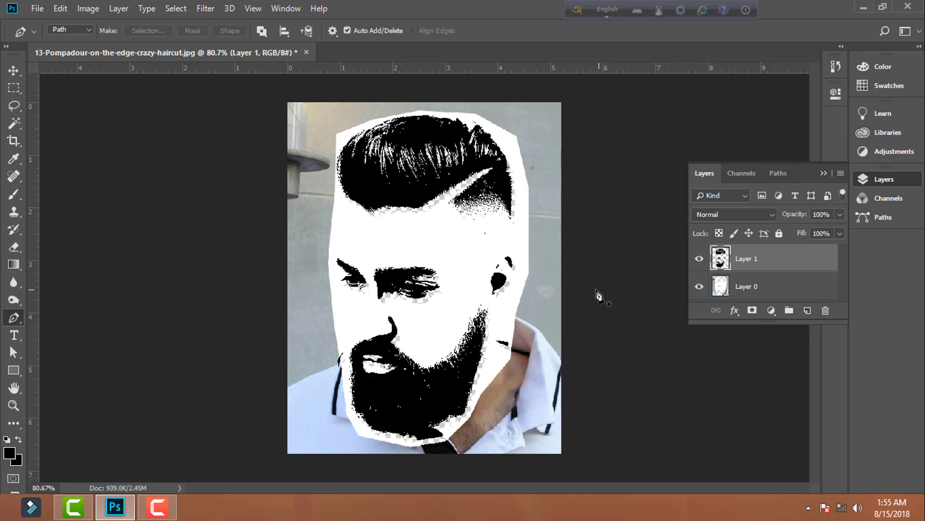
- Create a new document 1920 pixels wide and 1080 pixels high
left_click(38, 11)
left_click(53, 25)
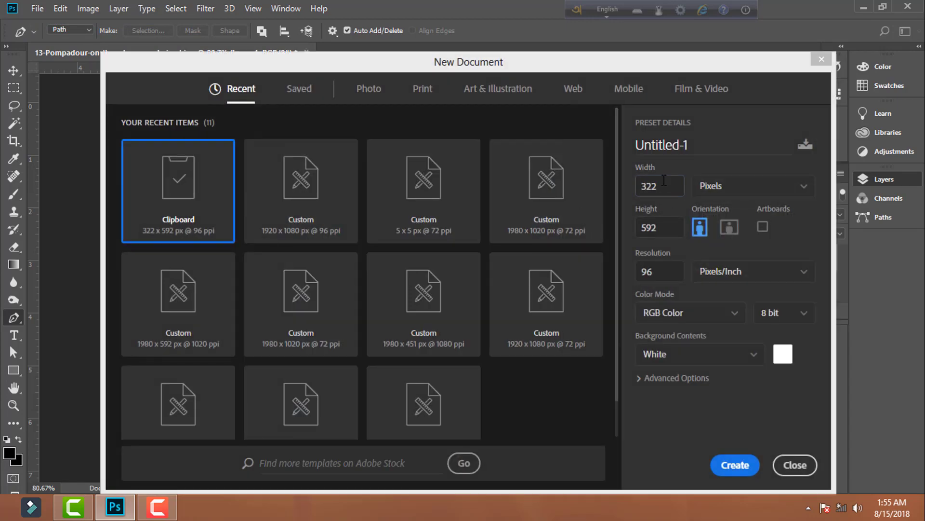
double_click(664, 180)
type("1")
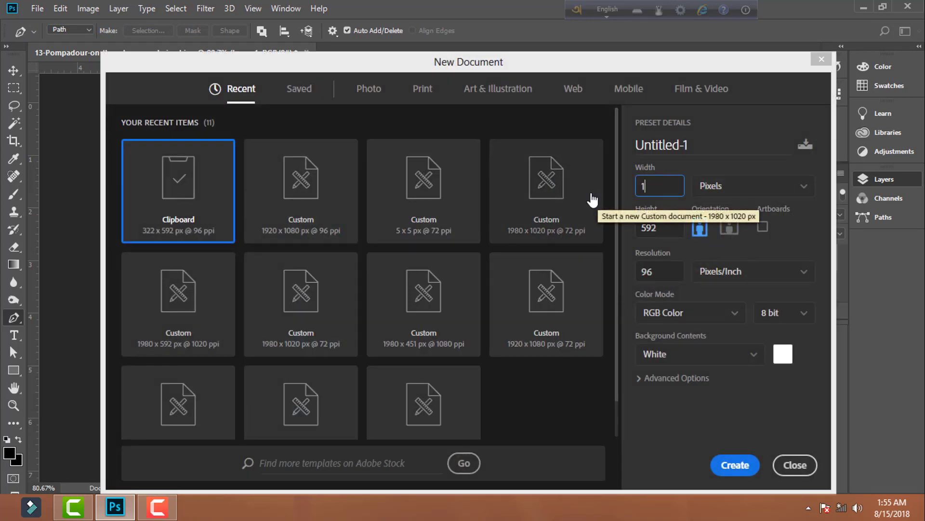
type("98")
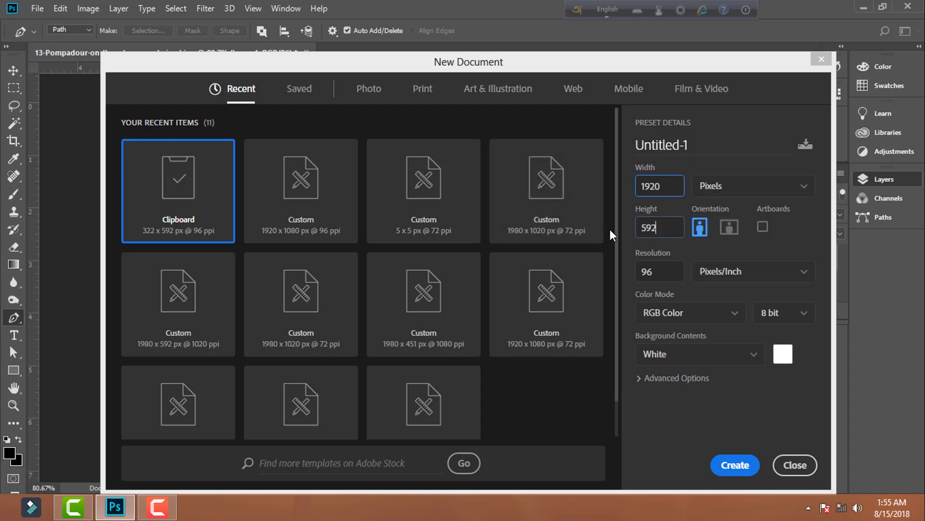
key("Tab")
type("108")
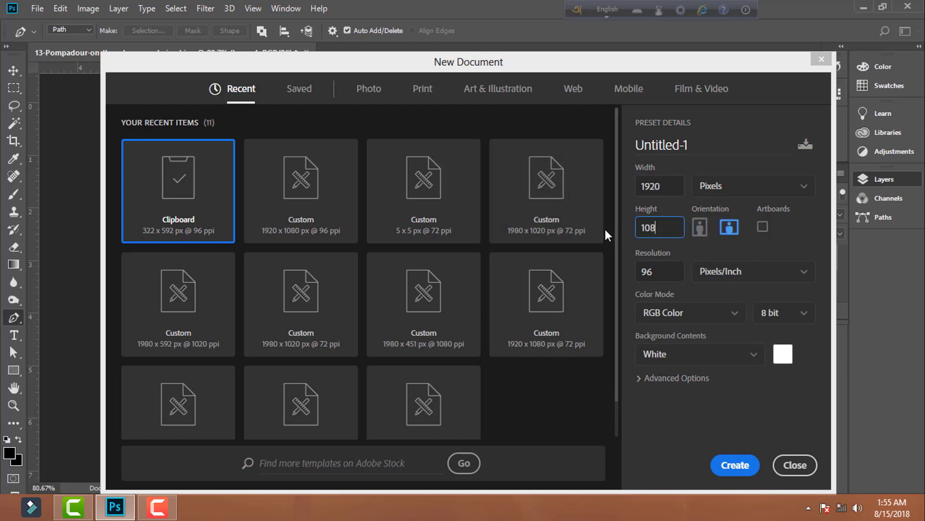
type("0")
key("Return")
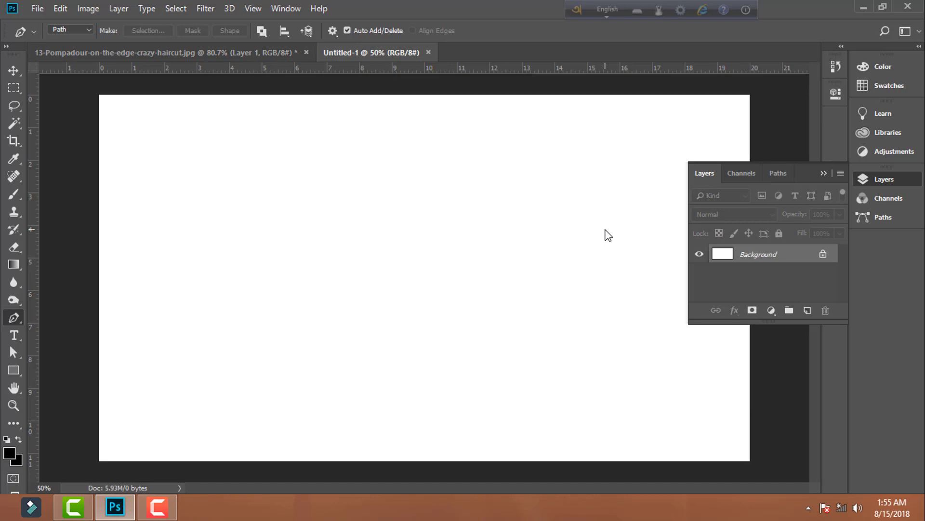
- Paste the black face artwork into the new document, enlarge it and move it up near the canvas's upper edge
key("ctrl+v")
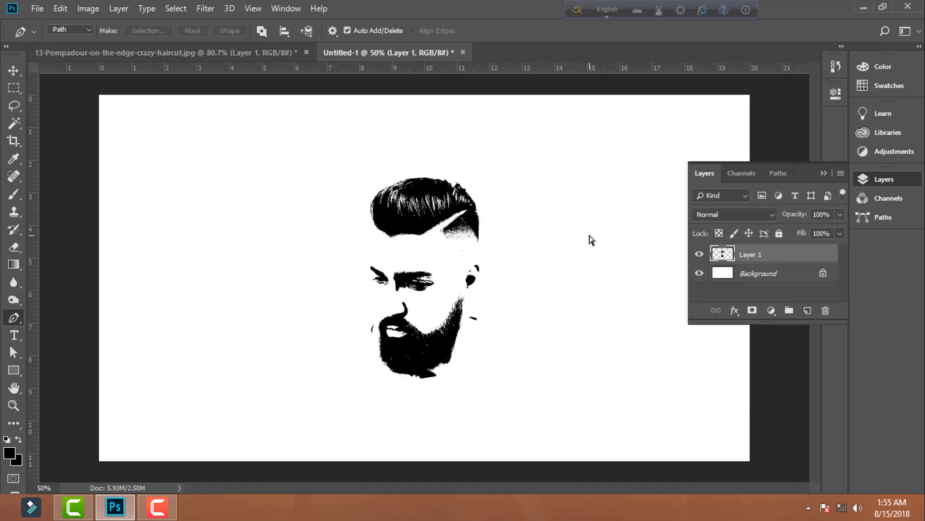
key("ctrl+t")
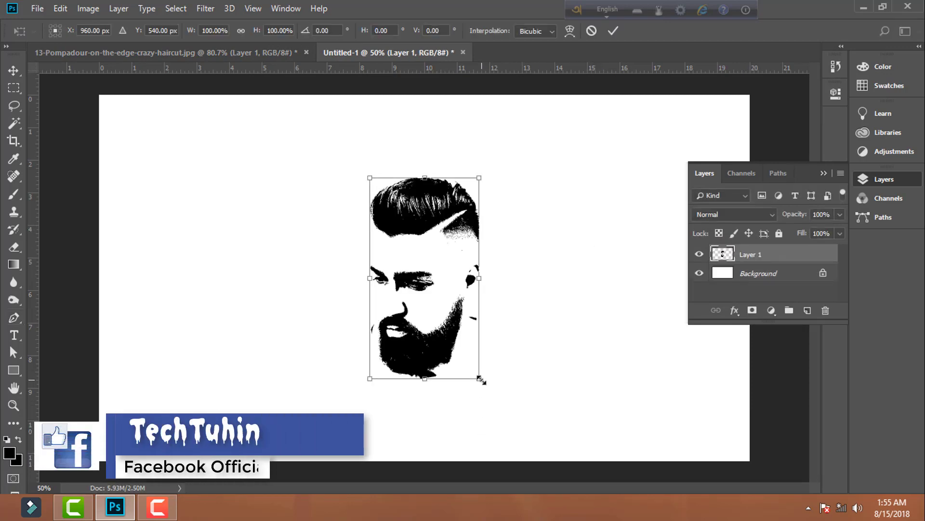
left_click_drag(481, 380, 499, 421)
left_click_drag(448, 372, 452, 327)
left_click(14, 318)
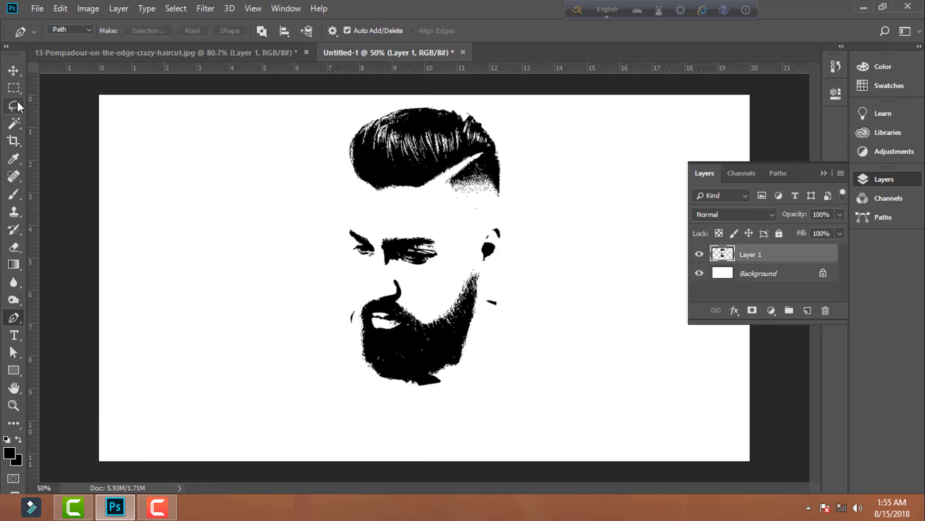
- Erase the stray marks beside the face and the leftover collar shapes under the beard with a 60-pixel Eraser
left_click(14, 138)
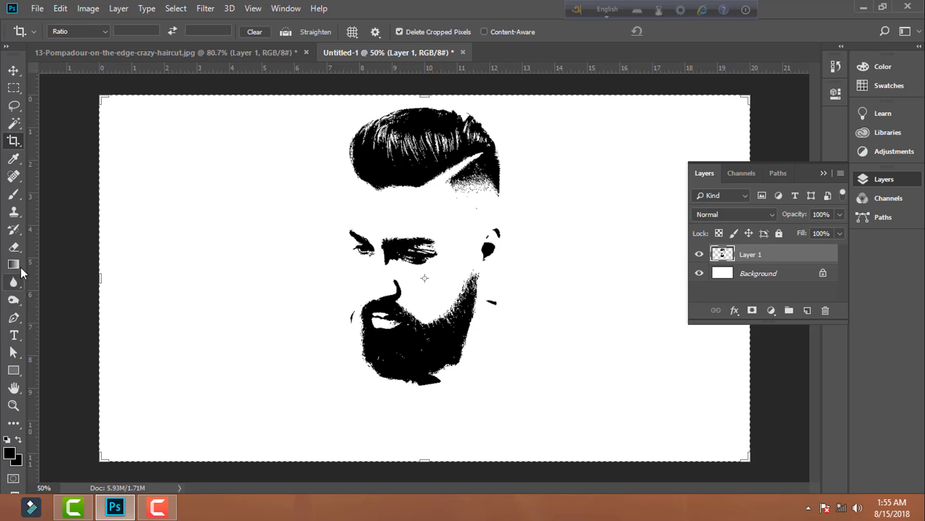
left_click(19, 248)
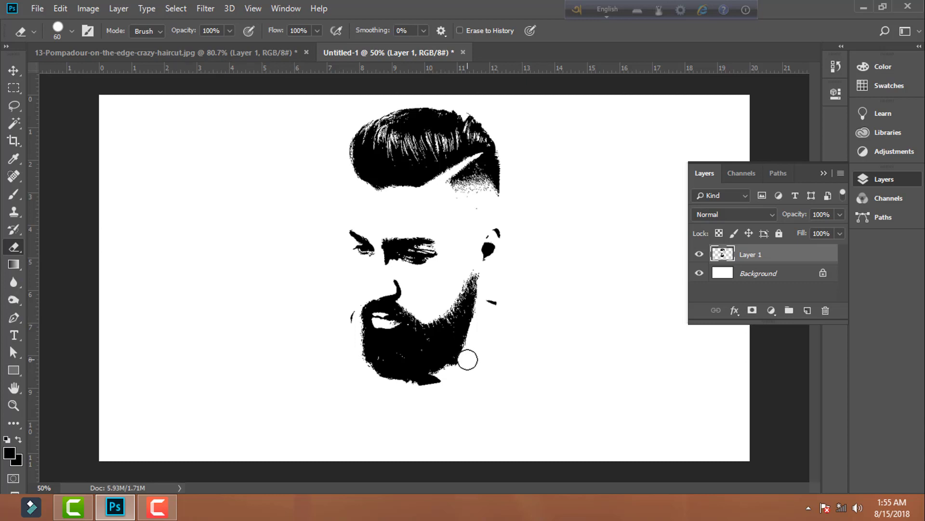
mouse_move(466, 361)
left_mouse_down()
mouse_move(440, 383)
mouse_move(375, 393)
left_mouse_up()
left_click_drag(495, 312, 494, 304)
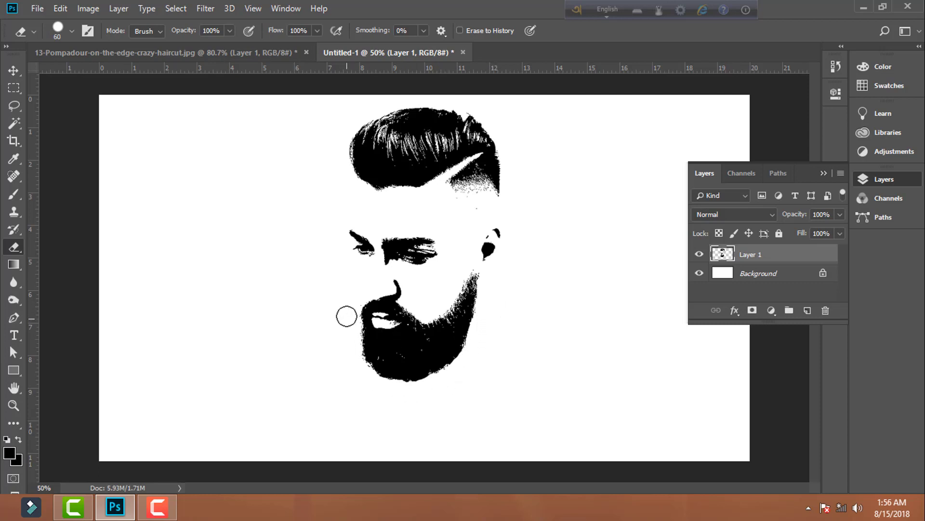
left_click(28, 9)
mouse_move(286, 8)
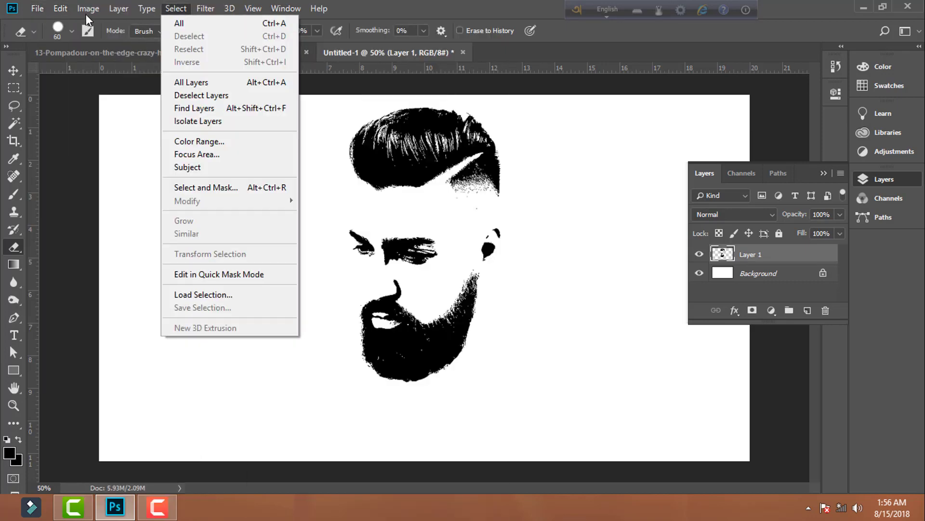
- Activate the Move tool and open the fire image Capture112312.JPG
mouse_move(32, 14)
left_click(14, 71)
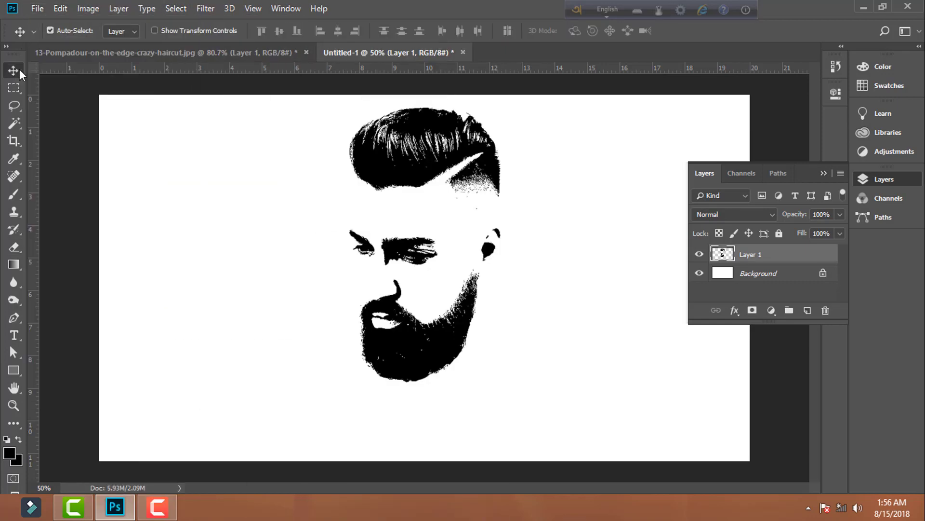
left_click(38, 9)
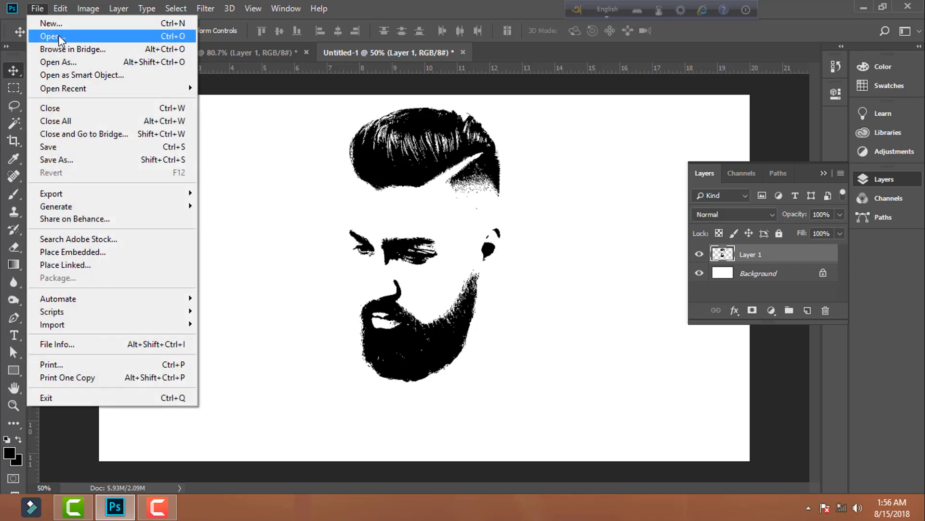
left_click(51, 36)
double_click(239, 126)
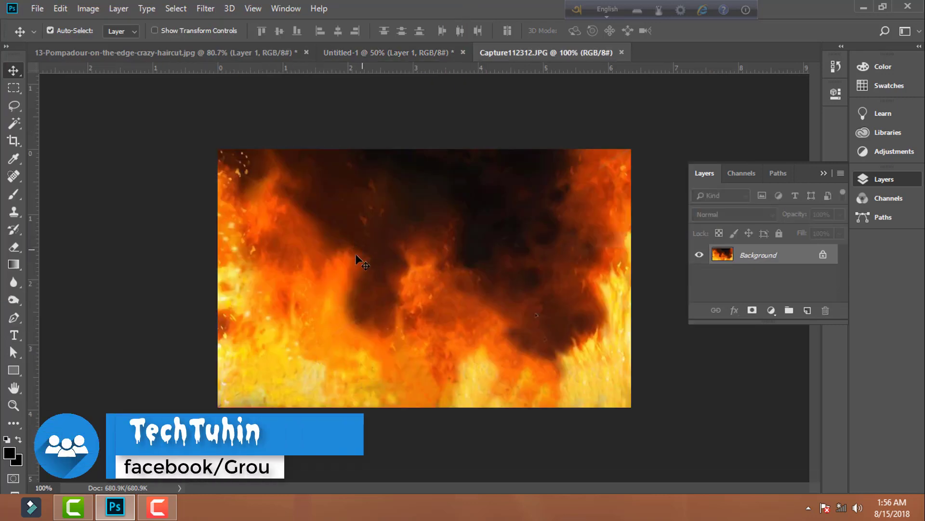
right_click(760, 256)
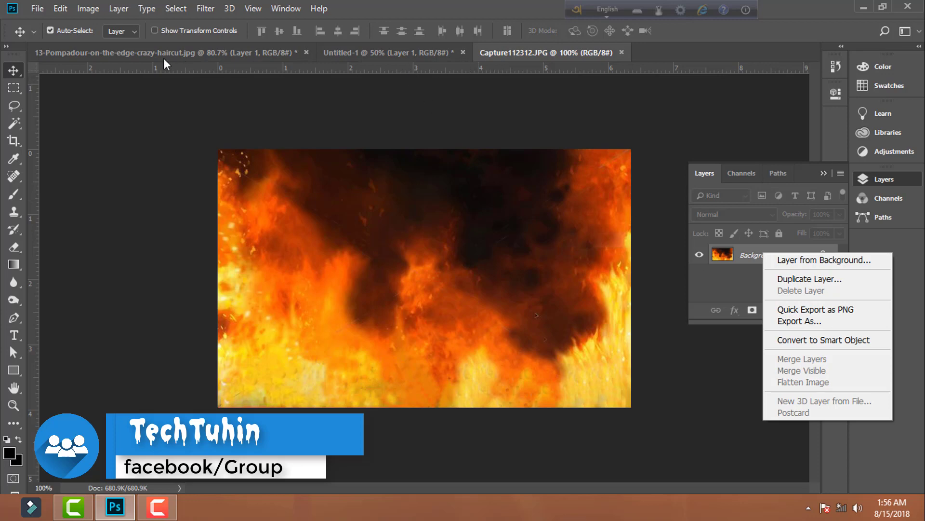
left_click(246, 101)
left_click_drag(472, 239, 389, 179)
left_click(583, 228)
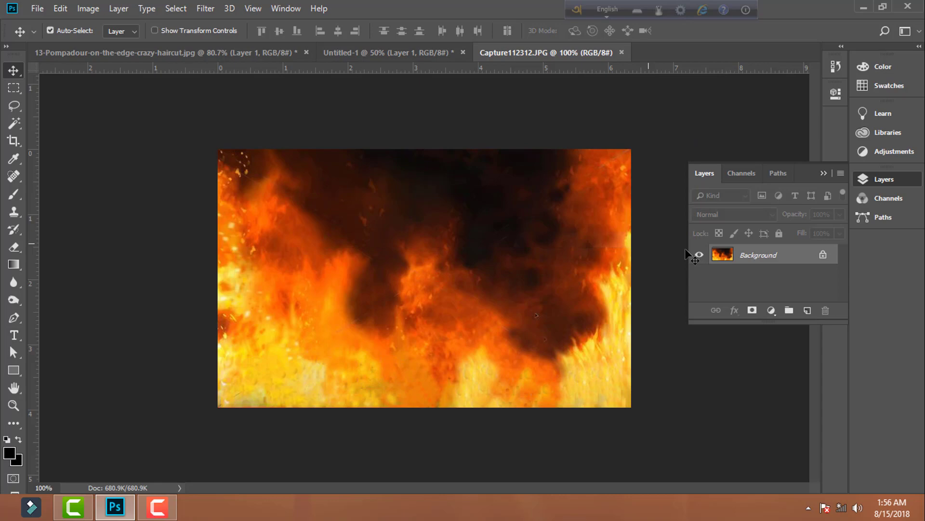
- Convert the fire image's background into a normal layer and move it into the Untitled-1 document above the face
double_click(804, 257)
left_click(567, 143)
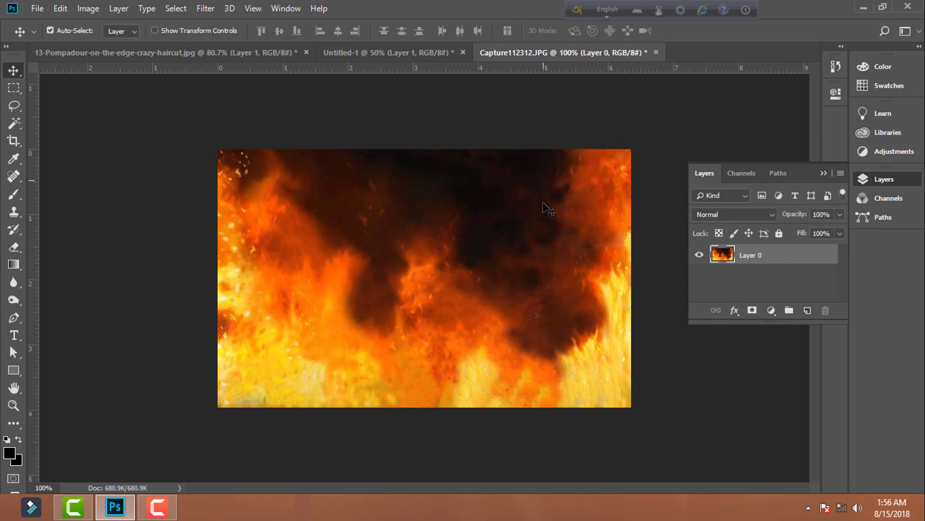
left_click_drag(532, 282, 432, 210)
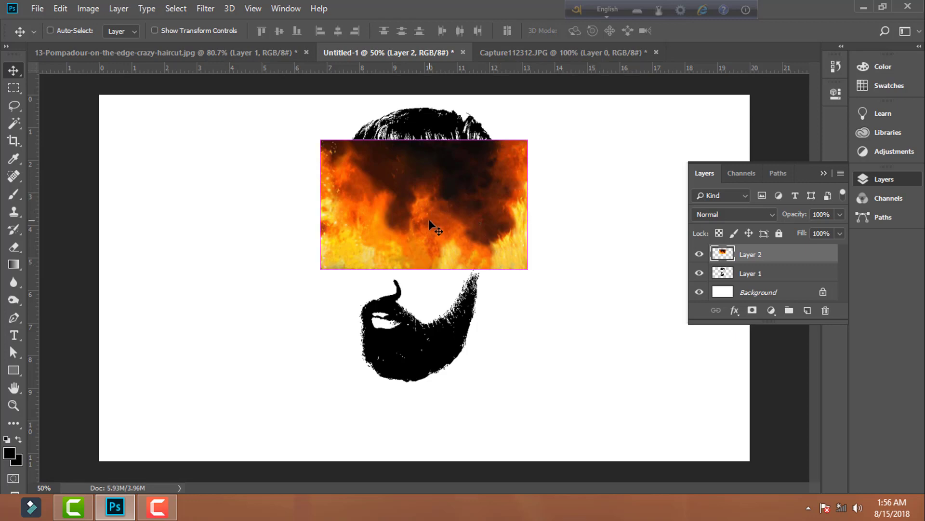
- Scale the fire layer to about 259% so that it covers the whole face
key("ctrl+t")
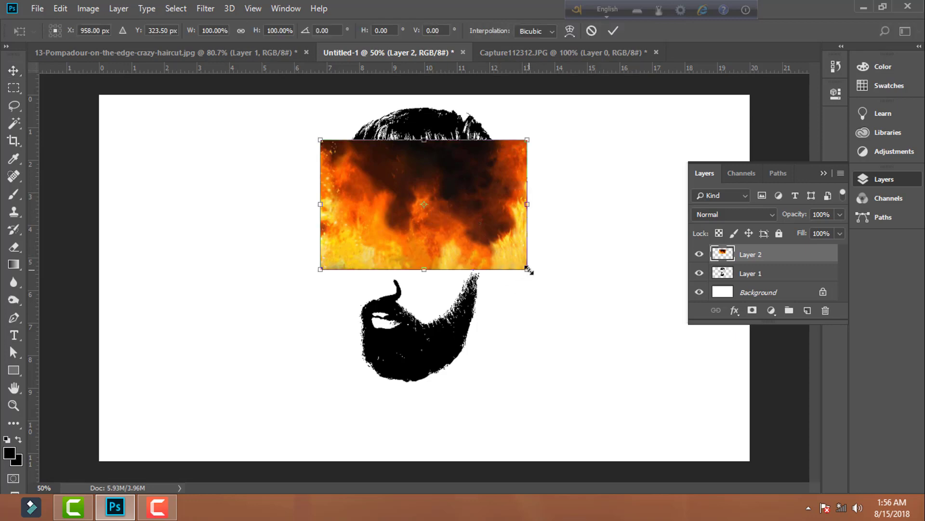
left_click_drag(529, 271, 502, 273)
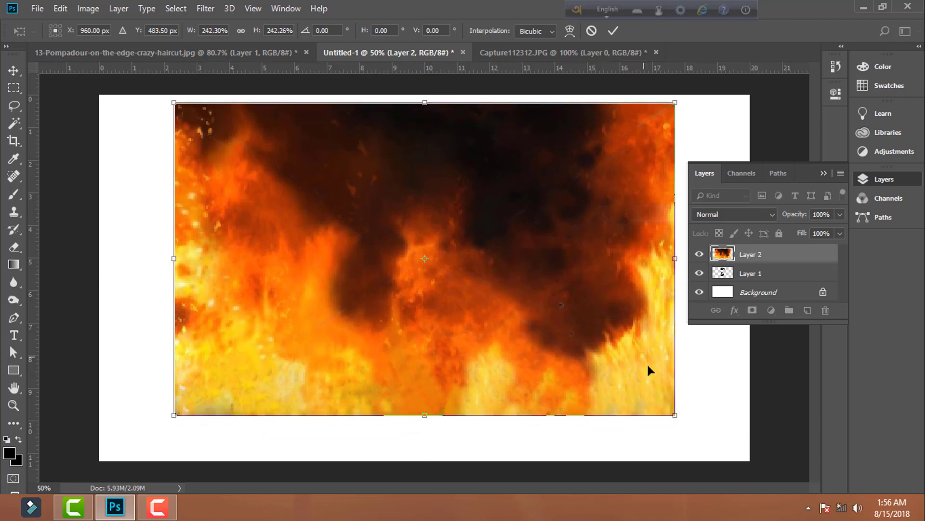
left_click_drag(675, 415, 693, 427)
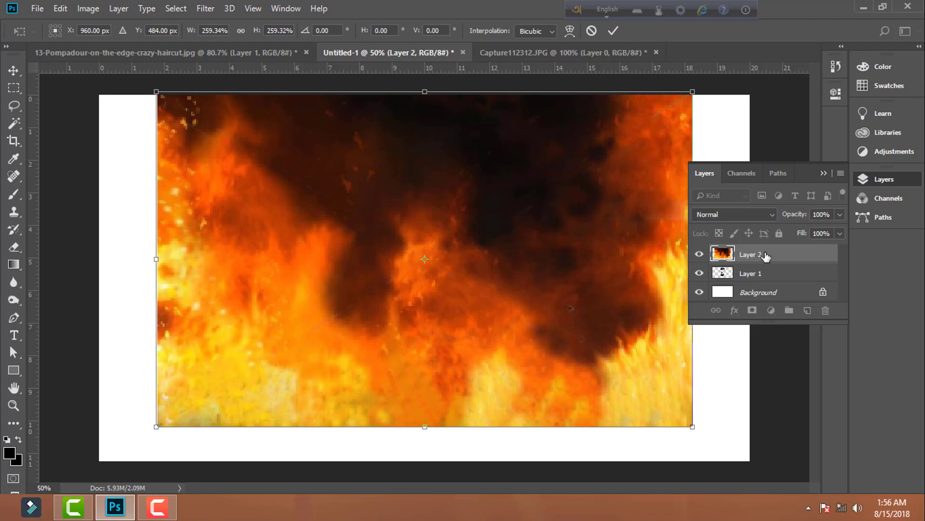
key("Return")
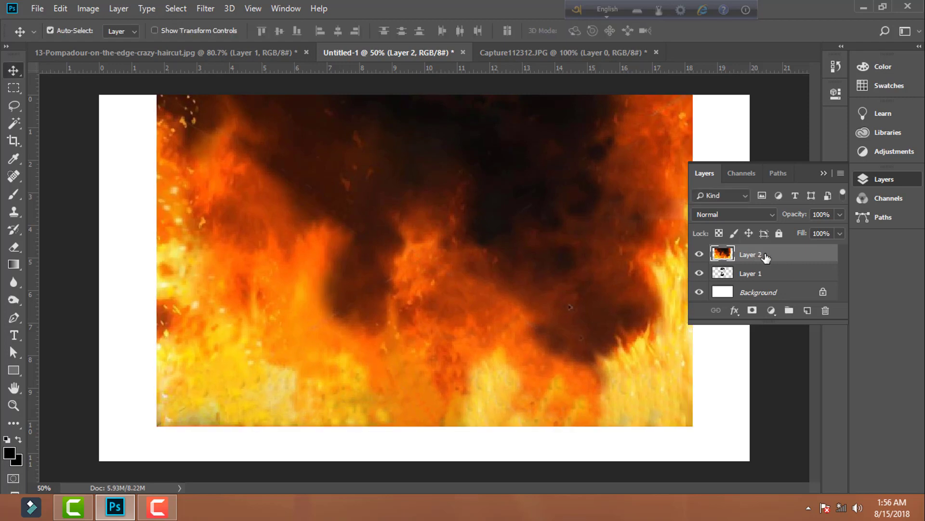
- Clip the fire layer to the face artwork with a clipping mask and reposition the fire inside the face
right_click(765, 257)
left_click(725, 247)
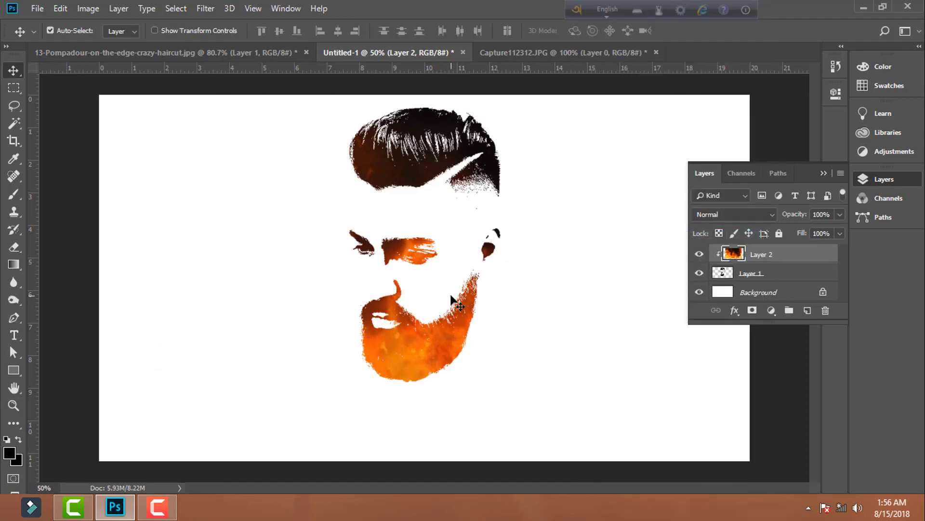
left_click_drag(395, 354, 422, 339)
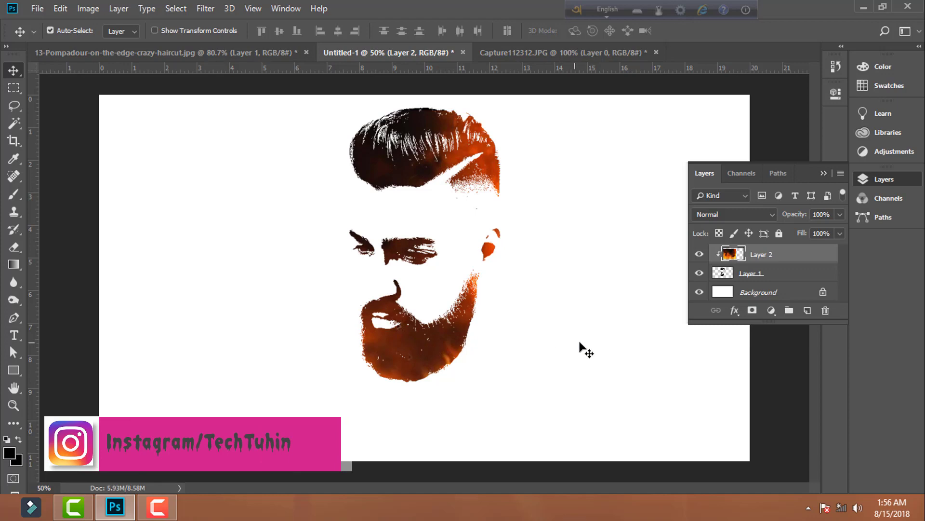
left_click(586, 347)
- Add the text FACE LOGO below the beard in black 60 pt Neon machine
left_click(14, 334)
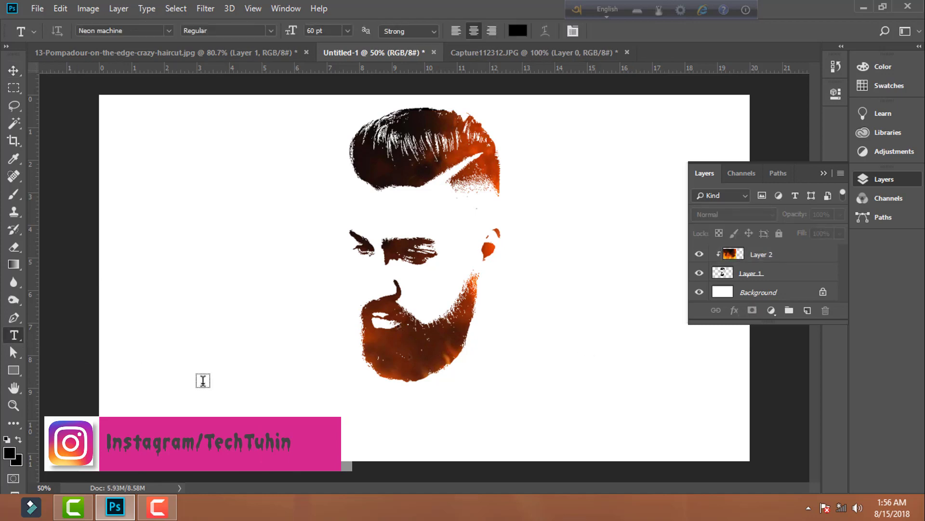
left_click(336, 410)
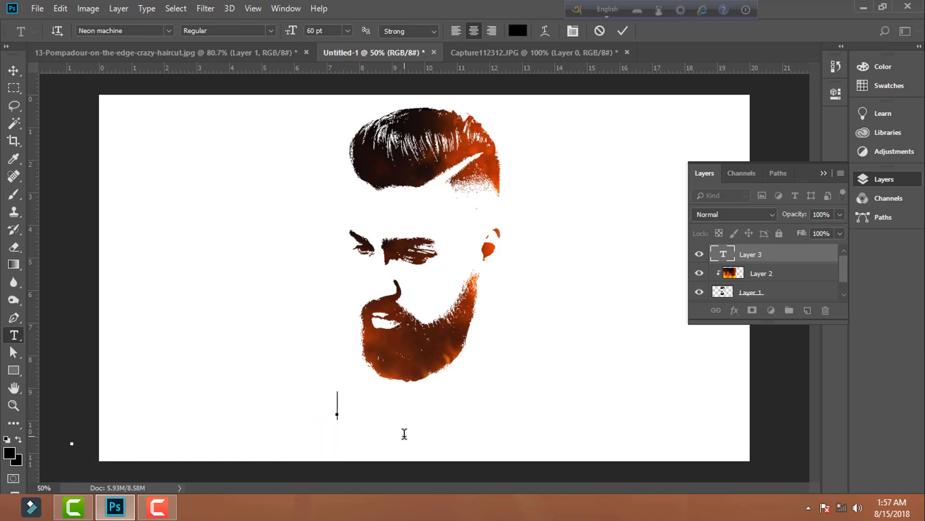
type("FACE")
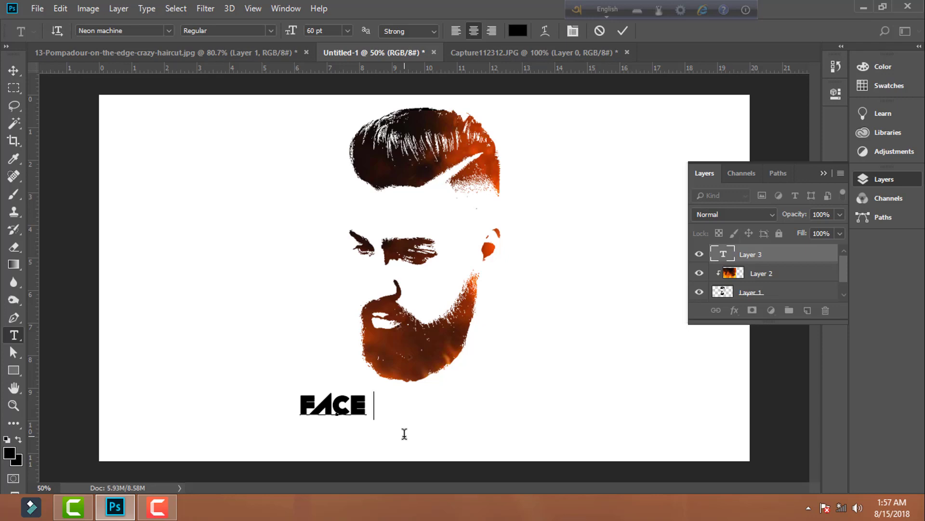
type(" LOGO")
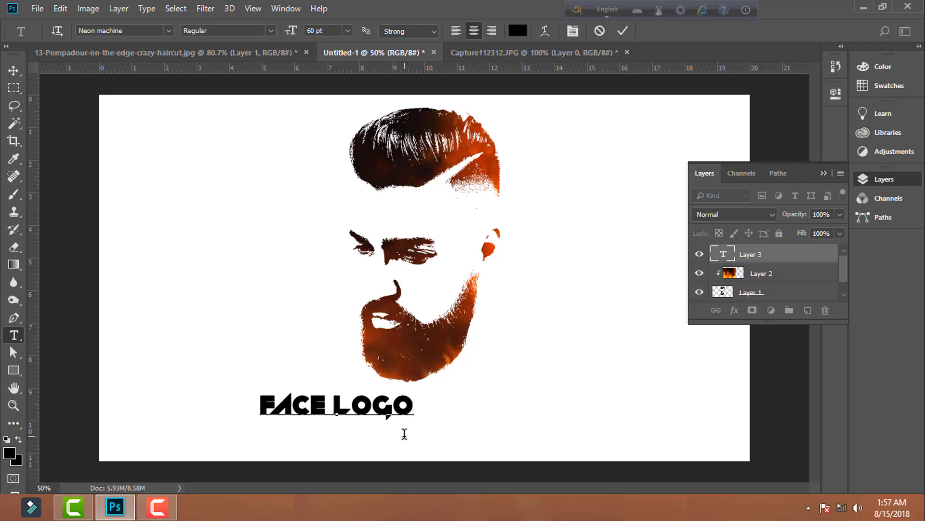
left_click(623, 31)
- Enlarge the FACE LOGO text to 92.84 pt and centre it beneath the face
left_click_drag(413, 413, 248, 406)
key("ctrl+t")
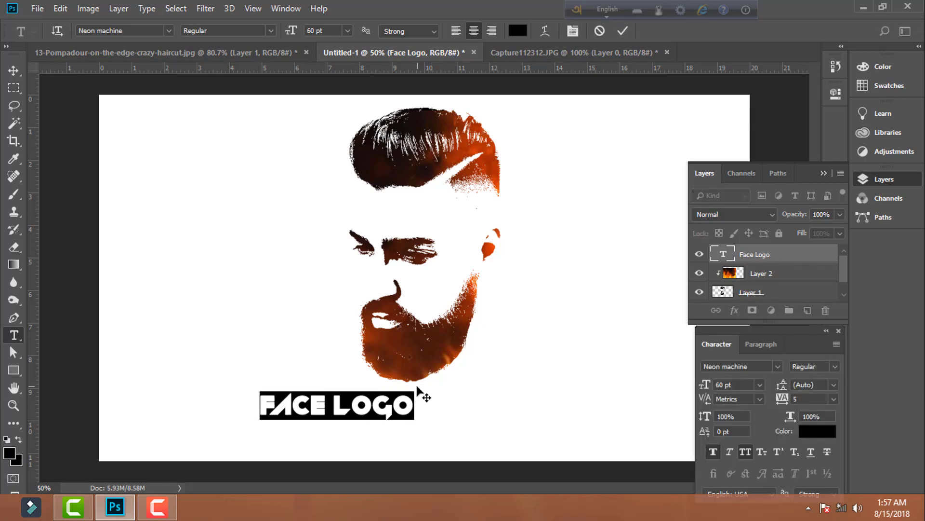
left_click(417, 398)
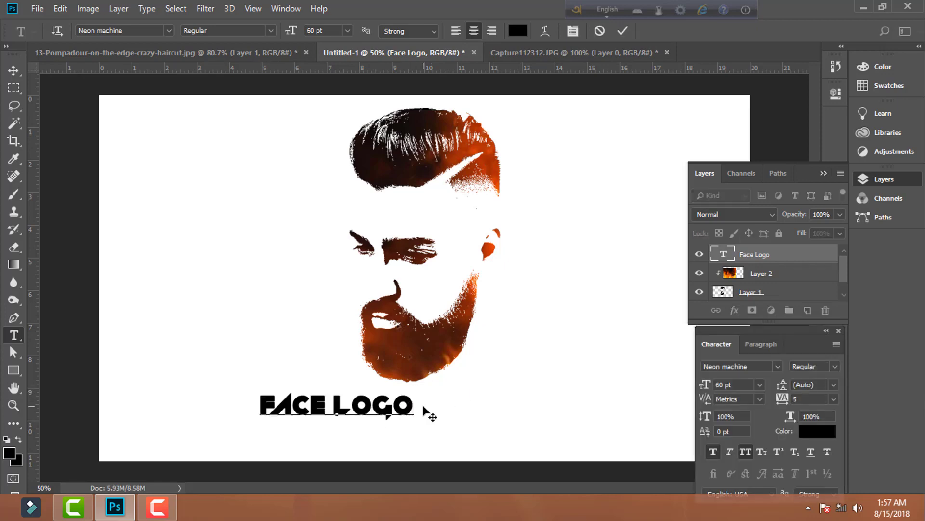
key("ctrl")
key("ctrl")
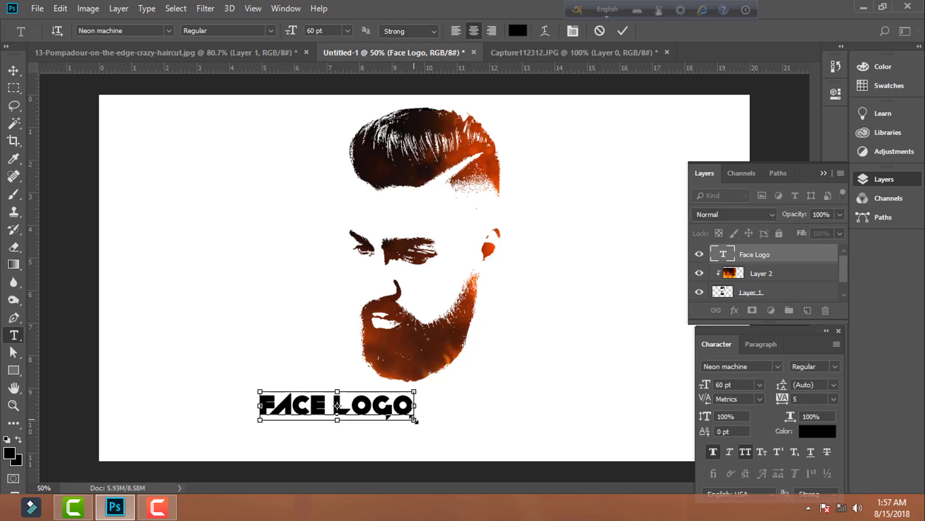
key("ctrl")
left_click_drag(417, 424, 471, 437)
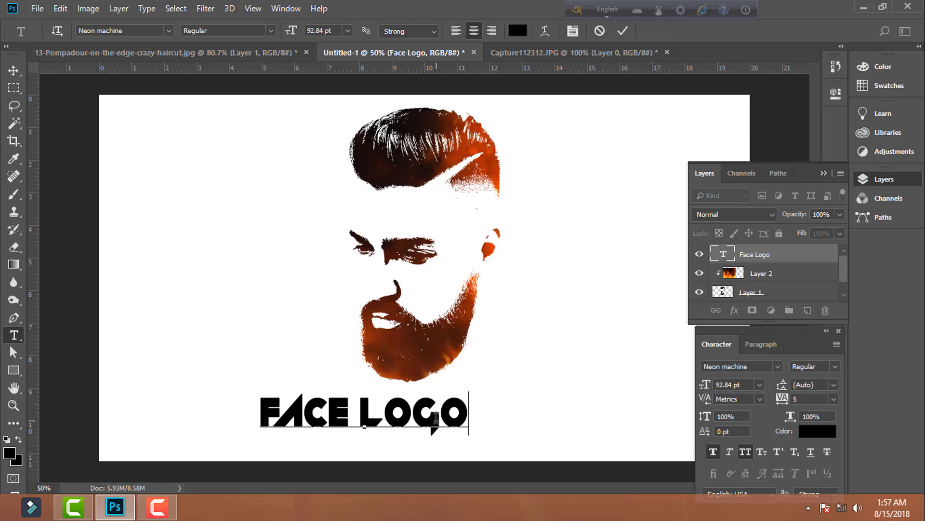
left_click(623, 31)
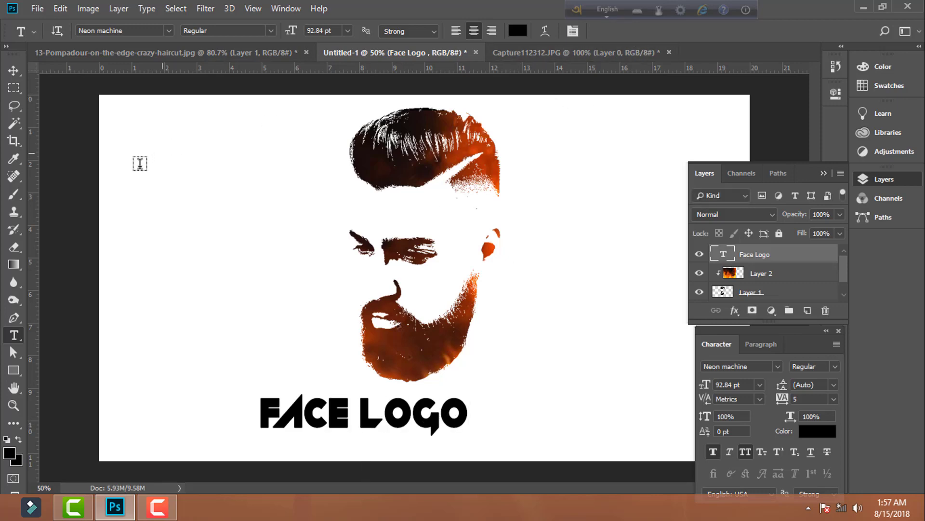
key("v")
left_click_drag(333, 409, 409, 418)
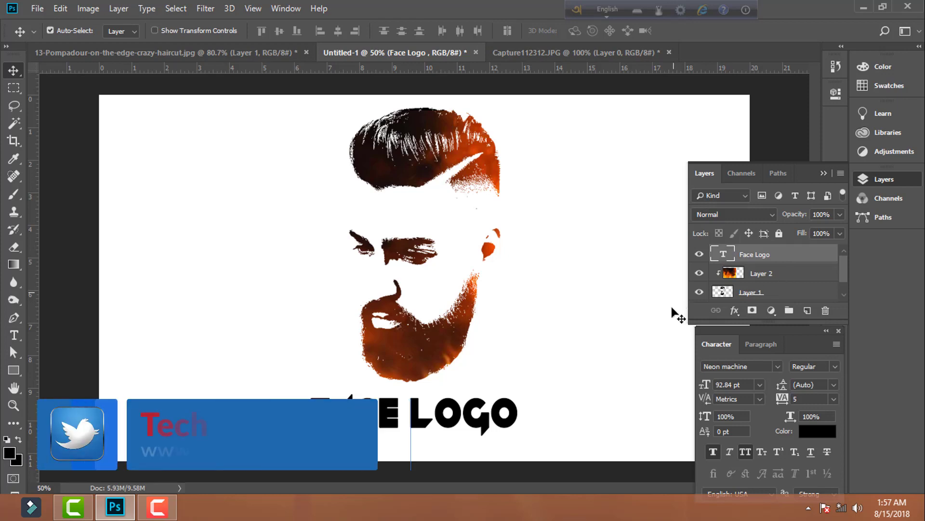
- Open the layer style of the FACE LOGO text and enable Drop Shadow and Bevel & Emboss with Texture
double_click(789, 258)
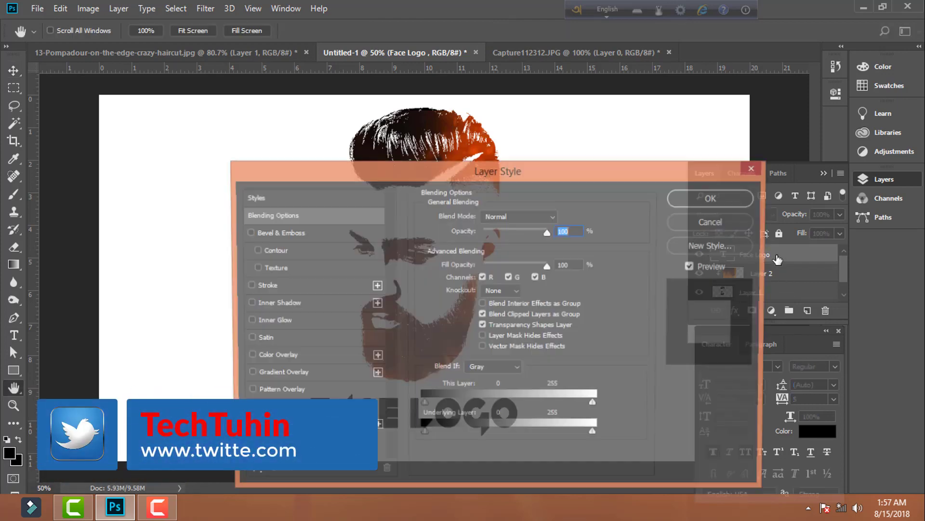
left_click_drag(549, 173, 768, 120)
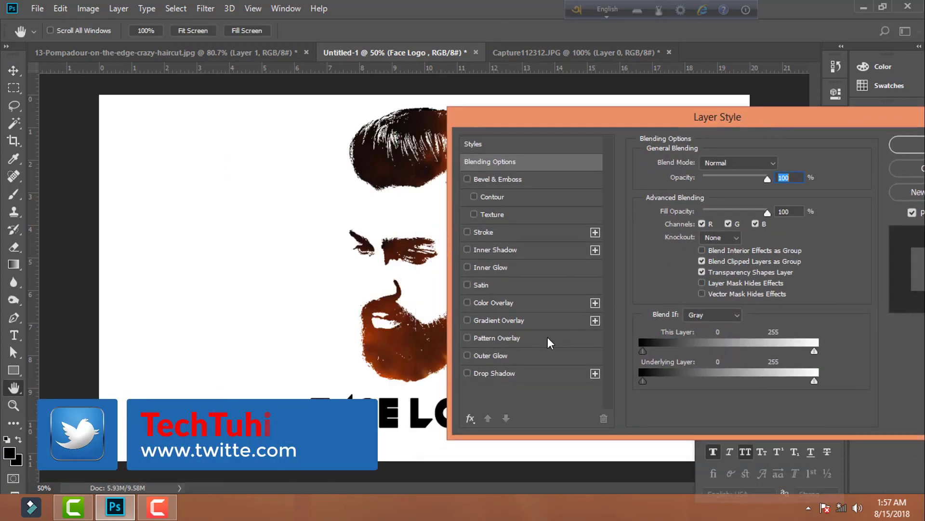
left_click(467, 372)
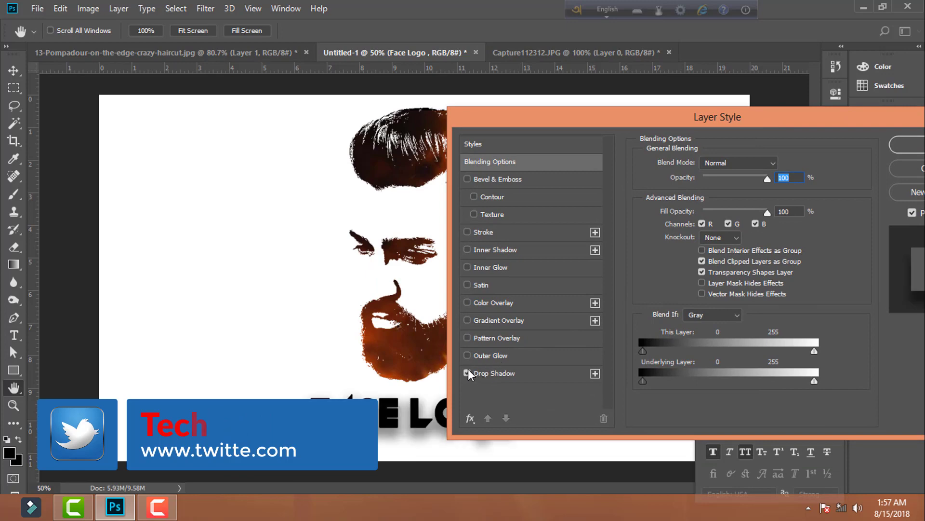
left_click_drag(591, 120, 743, 111)
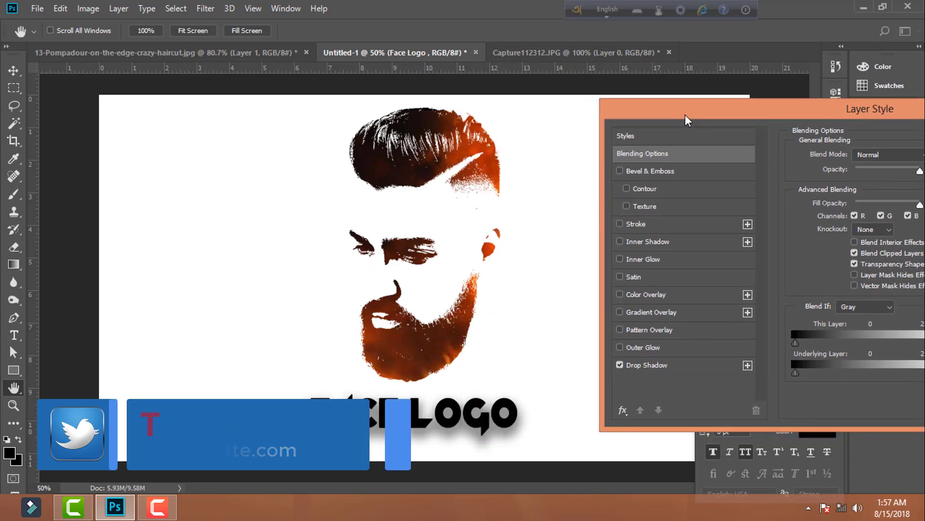
left_click(620, 364)
left_click(620, 364)
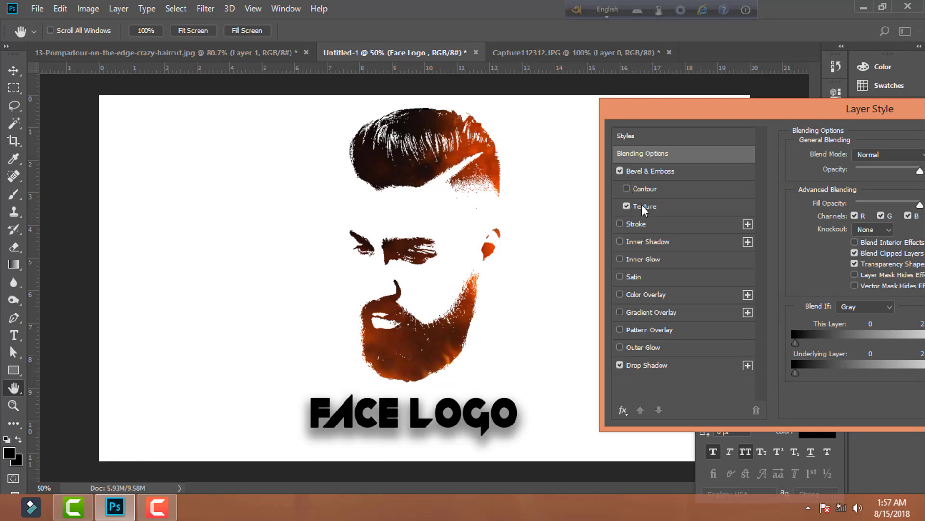
- Turn off the Texture option of the text's Bevel & Emboss effect
left_click_drag(765, 120, 588, 106)
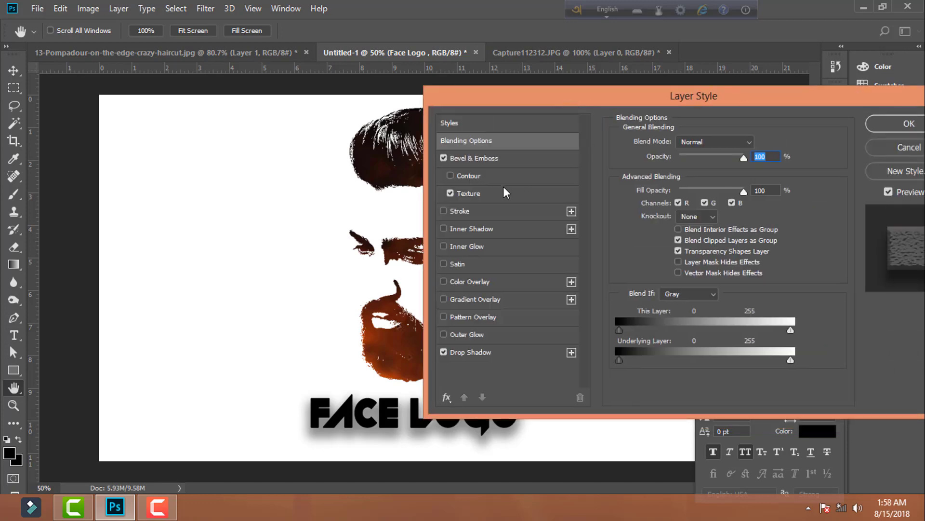
left_click(492, 191)
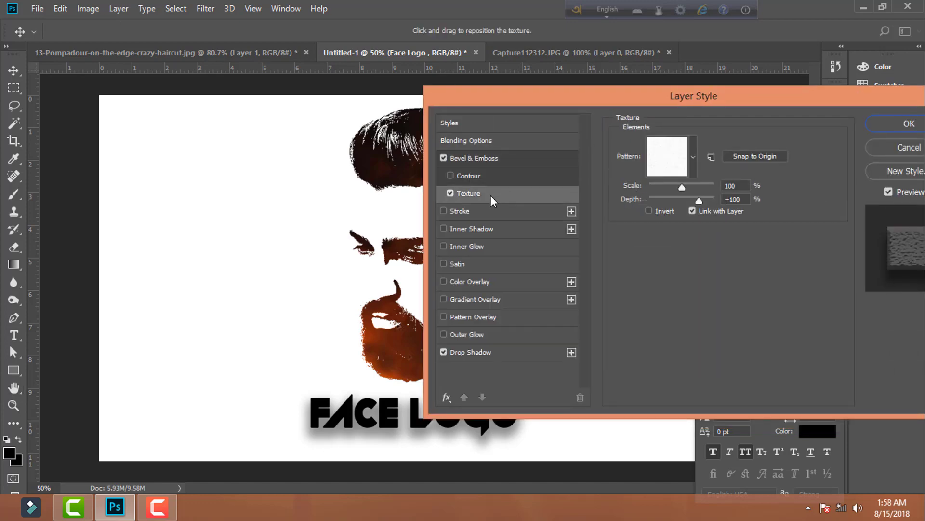
left_click(449, 194)
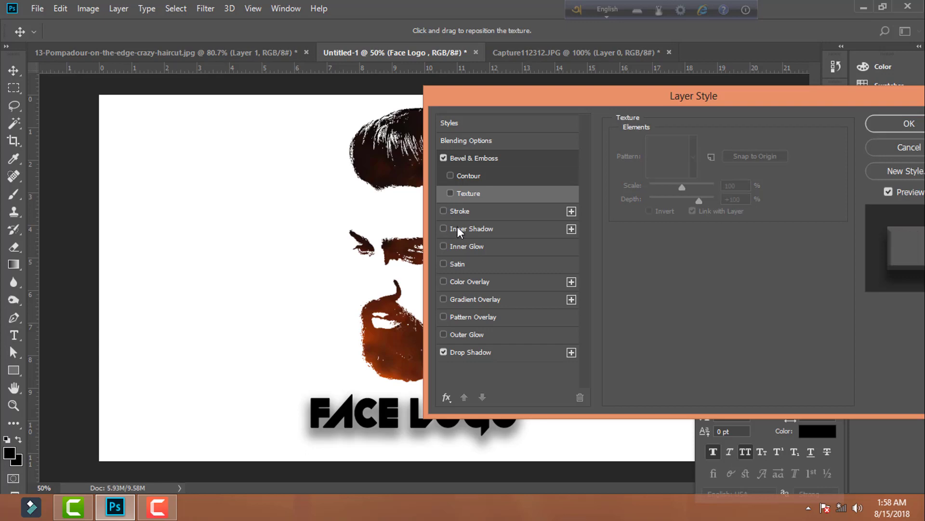
- Try the Inner Shadow and Inner Glow effects on the FACE LOGO text
left_click(458, 229)
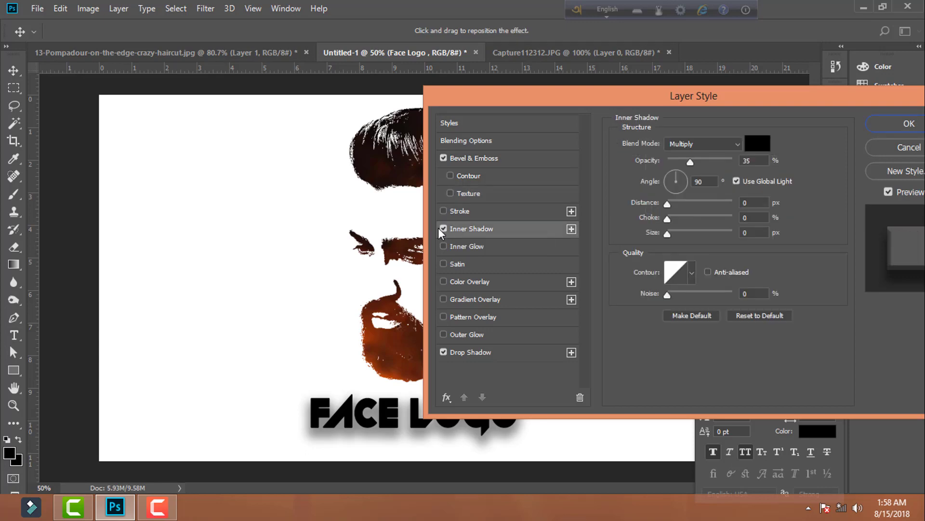
left_click(443, 228)
left_click(458, 245)
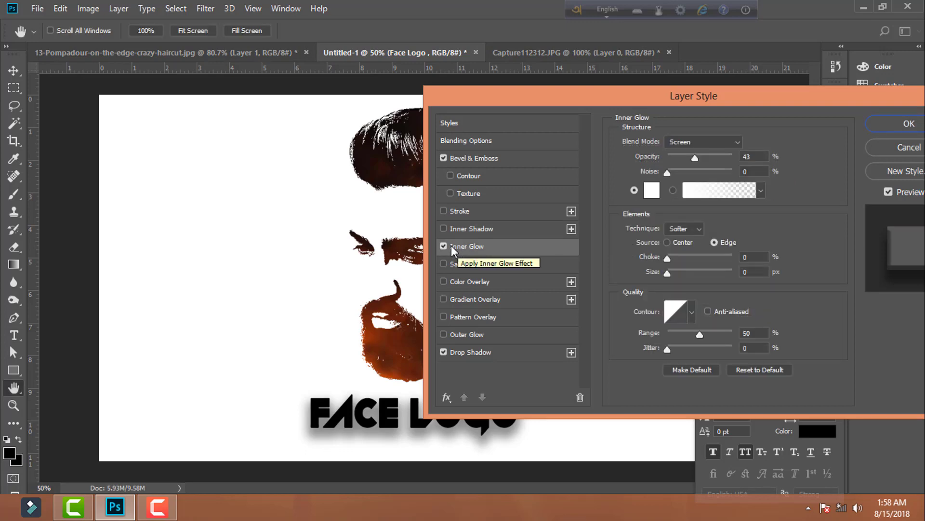
left_click(715, 143)
left_click(712, 144)
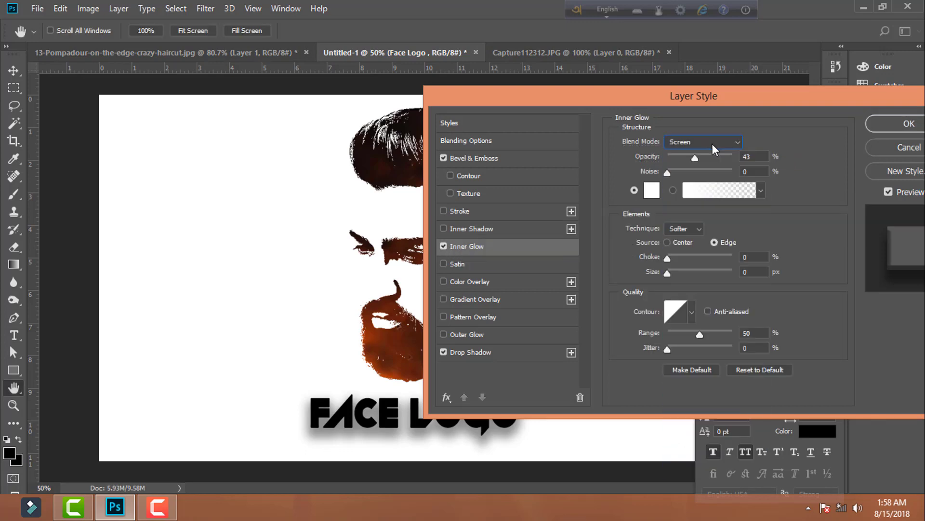
left_click(444, 246)
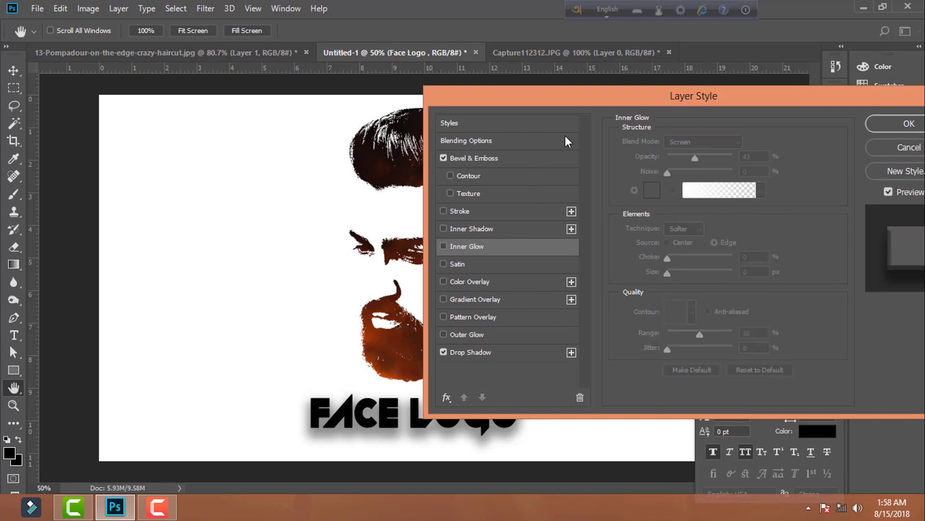
- Apply the layer style with Bevel & Emboss and Drop Shadow to the FACE LOGO text
left_click_drag(604, 95, 371, 101)
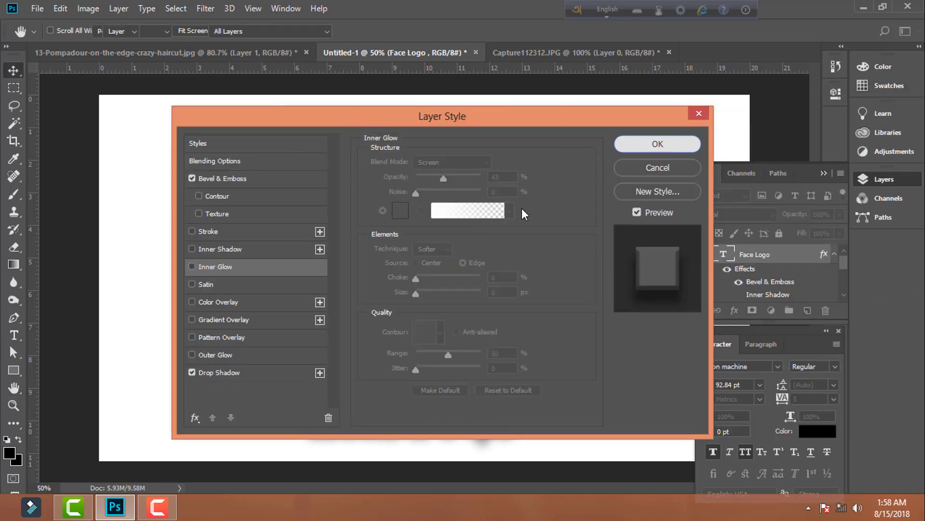
key("Return")
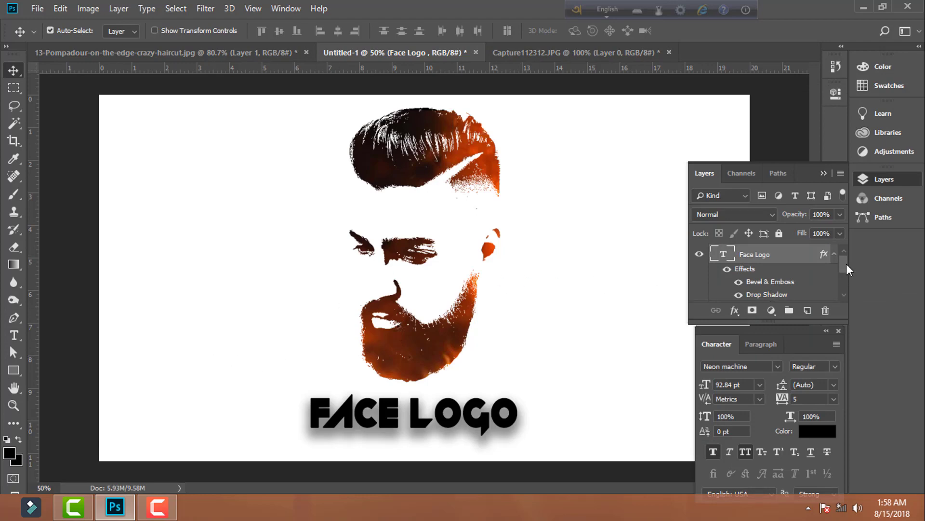
- Copy the fire from Layer 2 and paste it as a new layer above the Face Logo text layer
left_click_drag(845, 264, 846, 280)
left_click(768, 260)
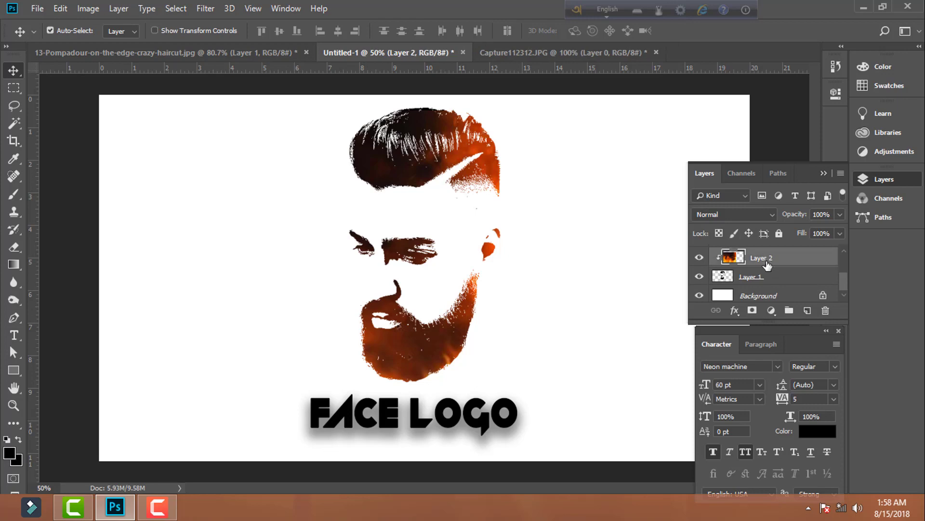
right_click(768, 264)
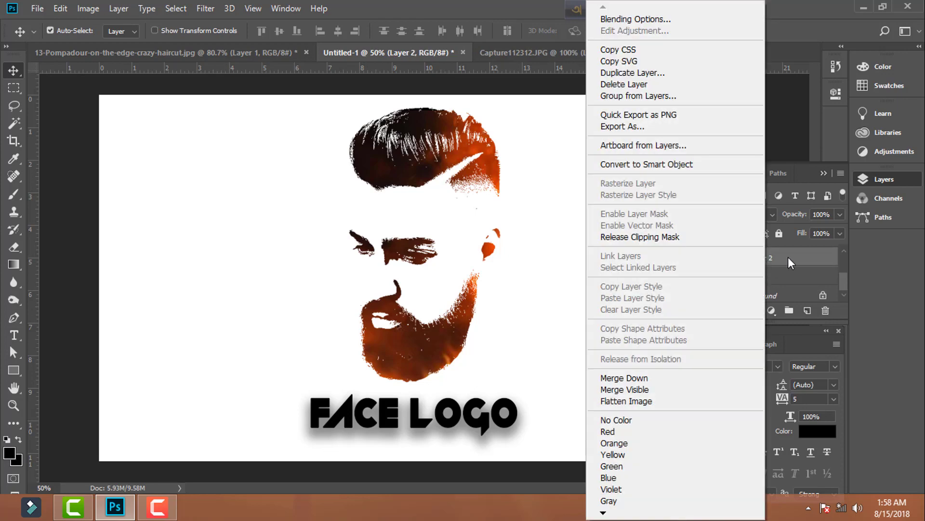
left_click(789, 258)
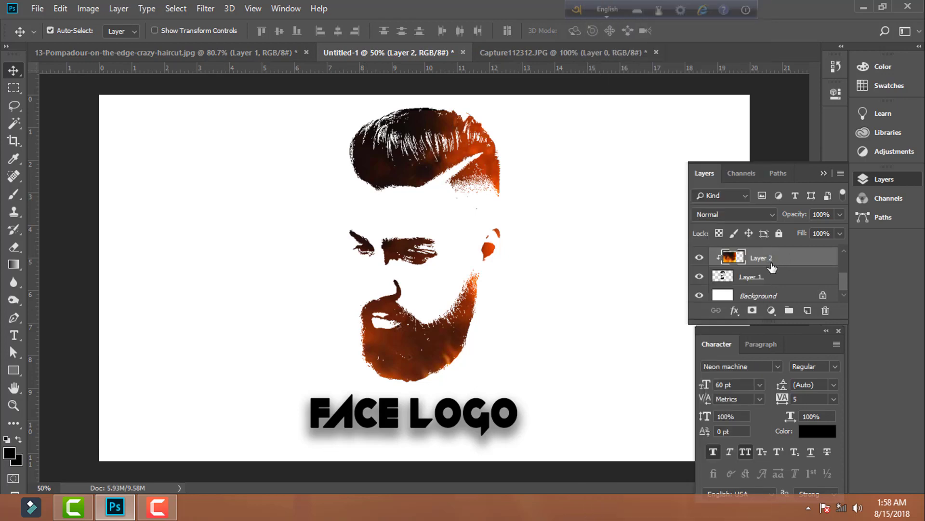
scroll(772, 266, "up", 3)
left_click(769, 273)
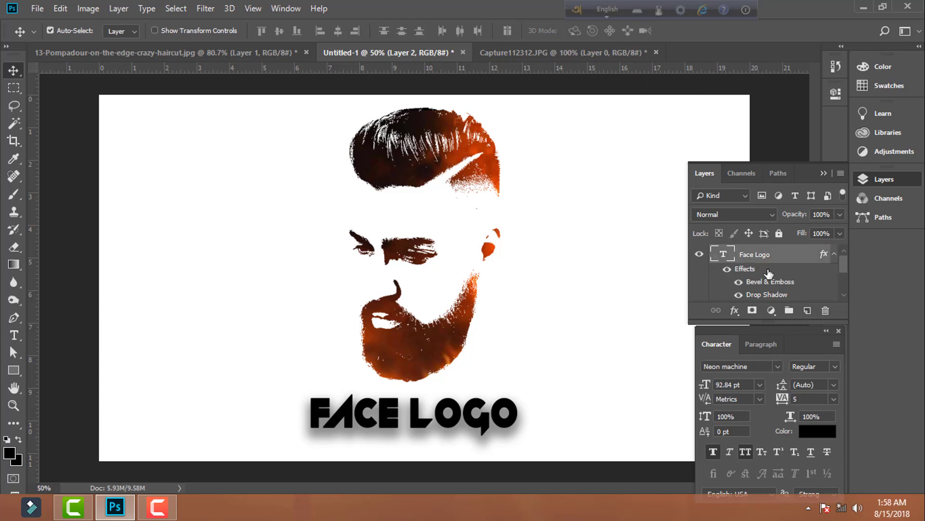
scroll(770, 275, "down", 3)
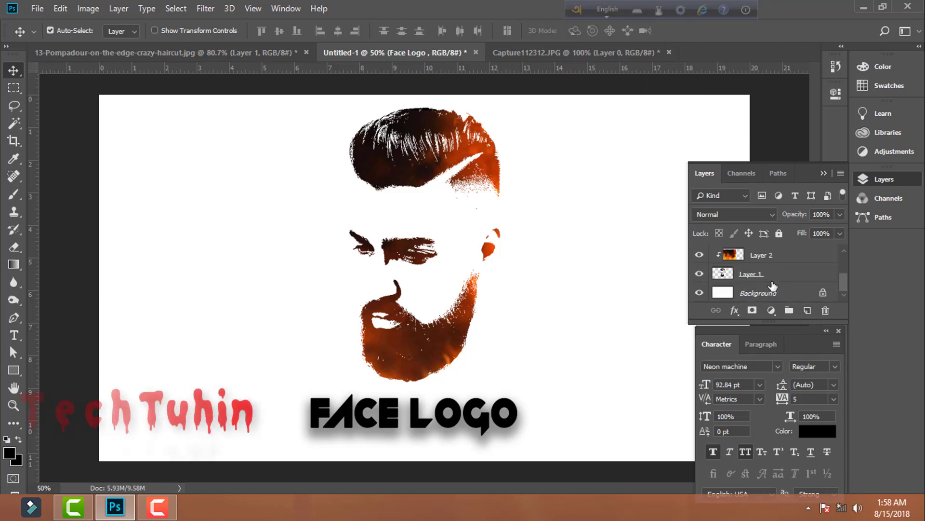
scroll(772, 285, "up", 3)
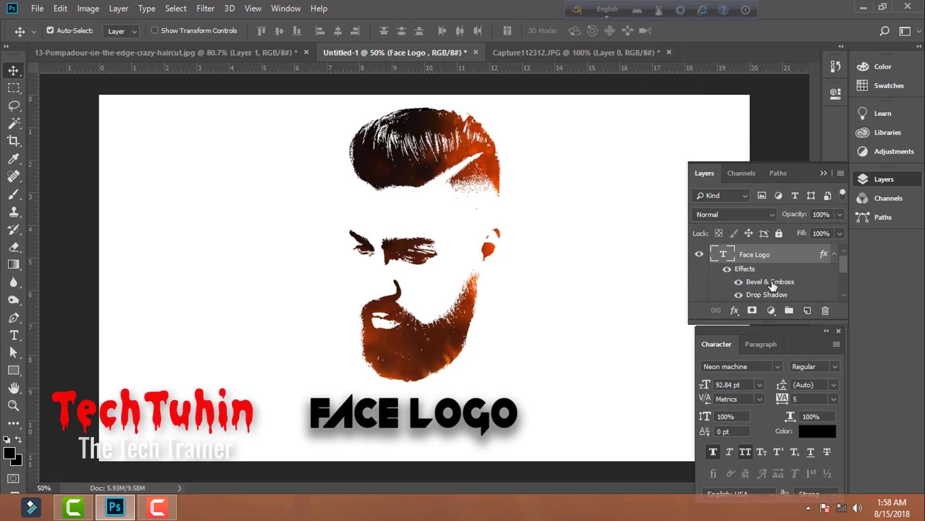
key("ctrl+v")
- Clip the pasted fire layer to the FACE LOGO text and shift the fire within the letters
right_click(754, 263)
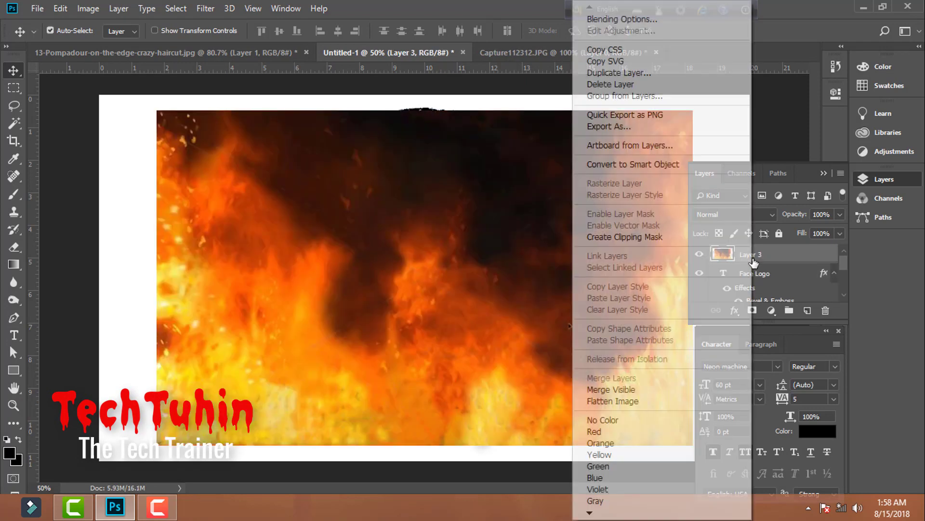
left_click(686, 236)
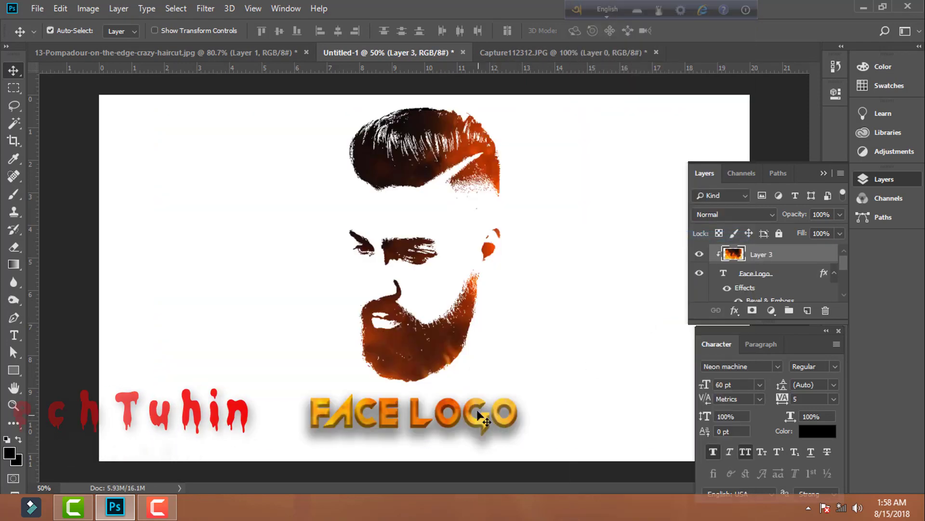
left_click_drag(479, 416, 516, 430)
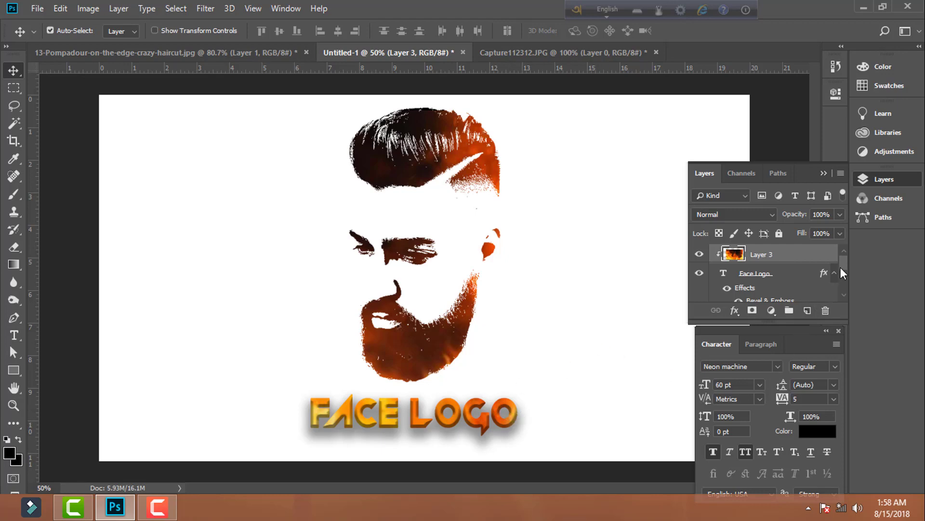
- Convert the locked Background into a regular layer named Layer 0
left_click_drag(843, 273, 842, 291)
left_click(763, 294)
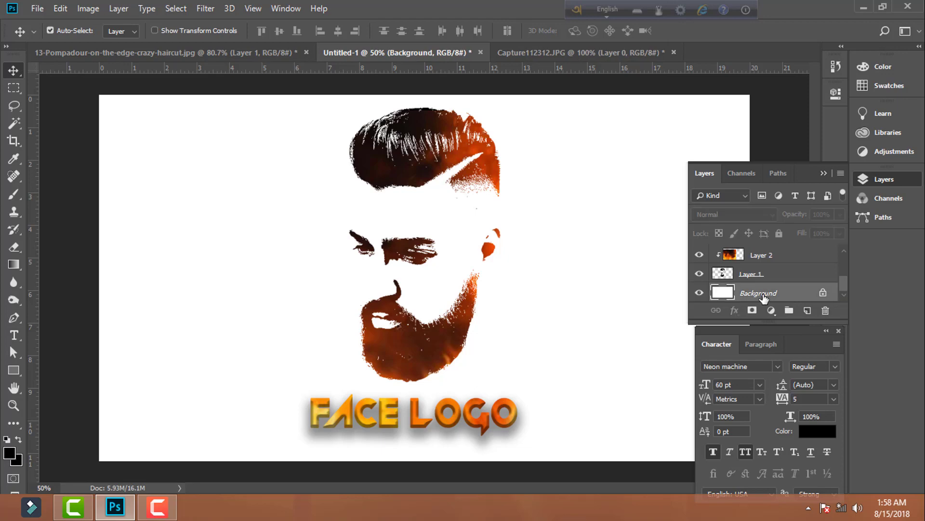
double_click(763, 294)
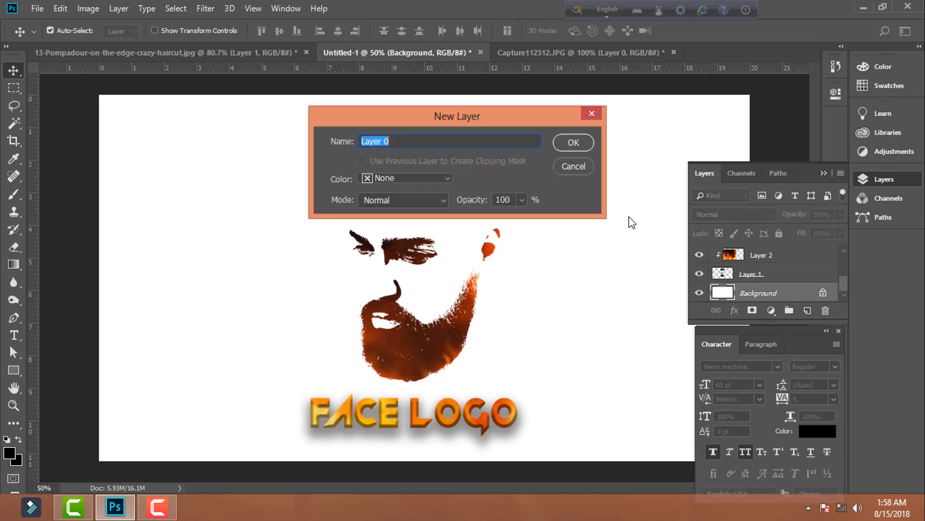
left_click(574, 142)
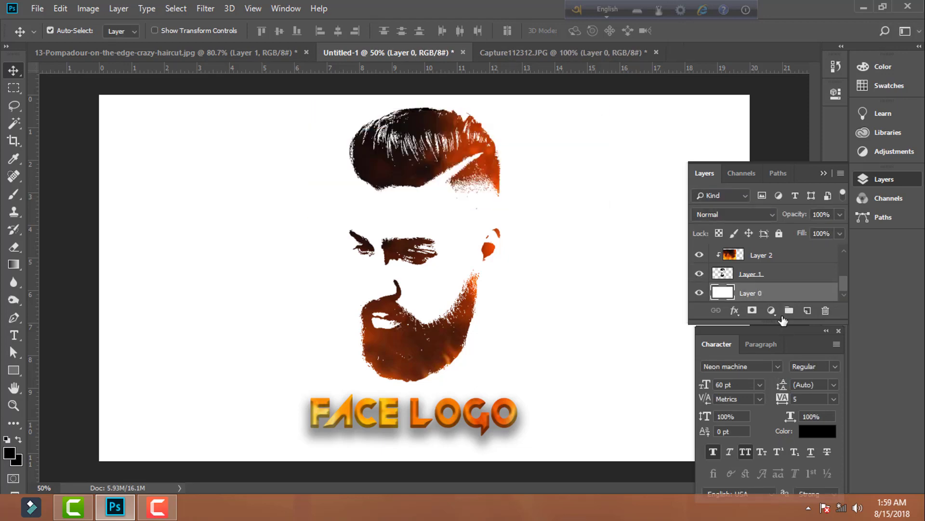
- Add a linear black-to-white Gradient Fill layer directly above Layer 0, behind the face artwork
left_click(771, 311)
left_click(790, 87)
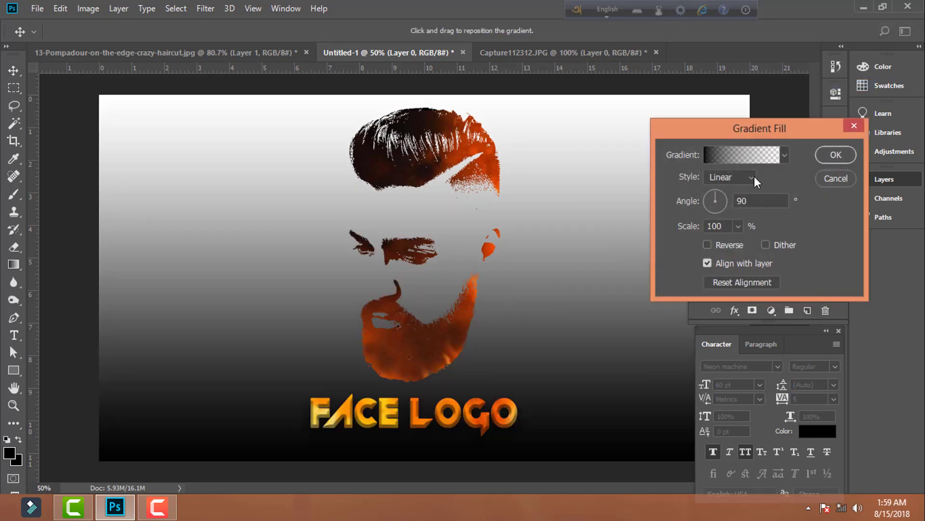
left_click(786, 155)
left_click(718, 186)
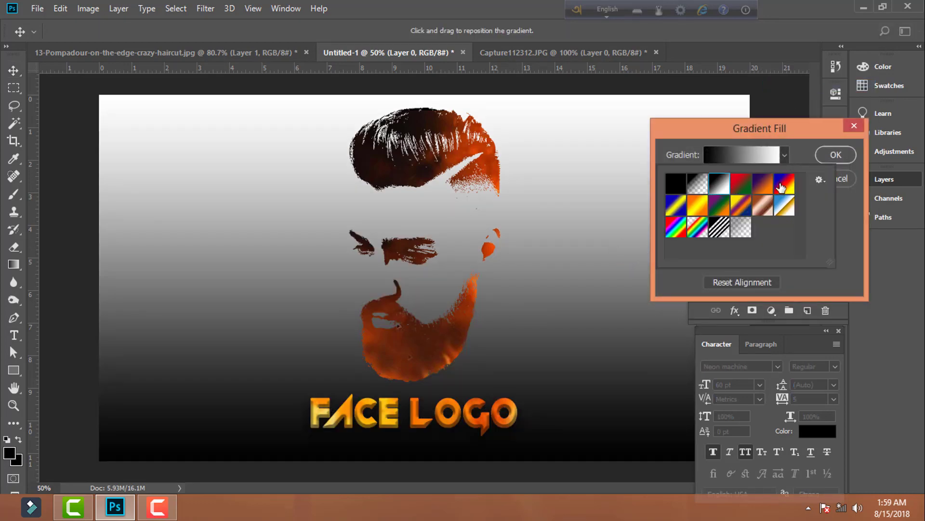
left_click(841, 155)
left_click(841, 155)
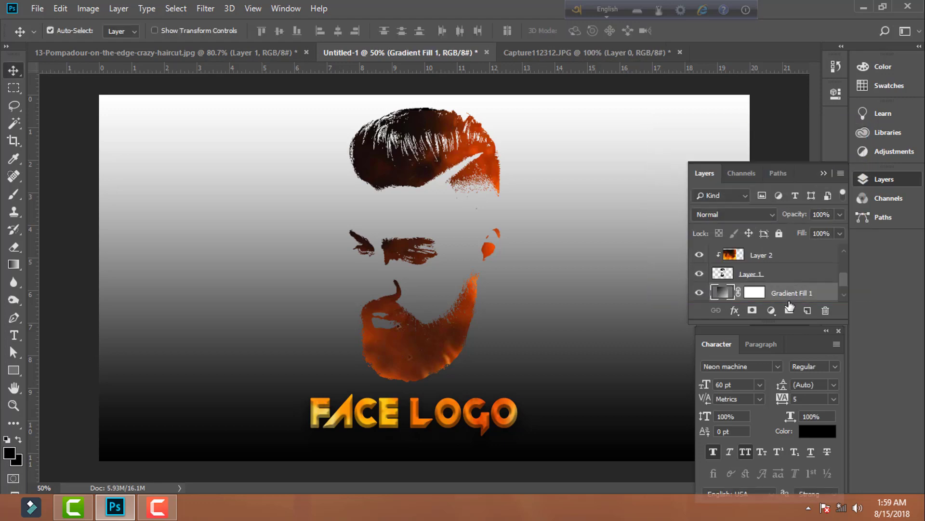
- Start a second Gradient Fill layer above the first, using the Radial style and the black-to-white gradient
left_click(771, 310)
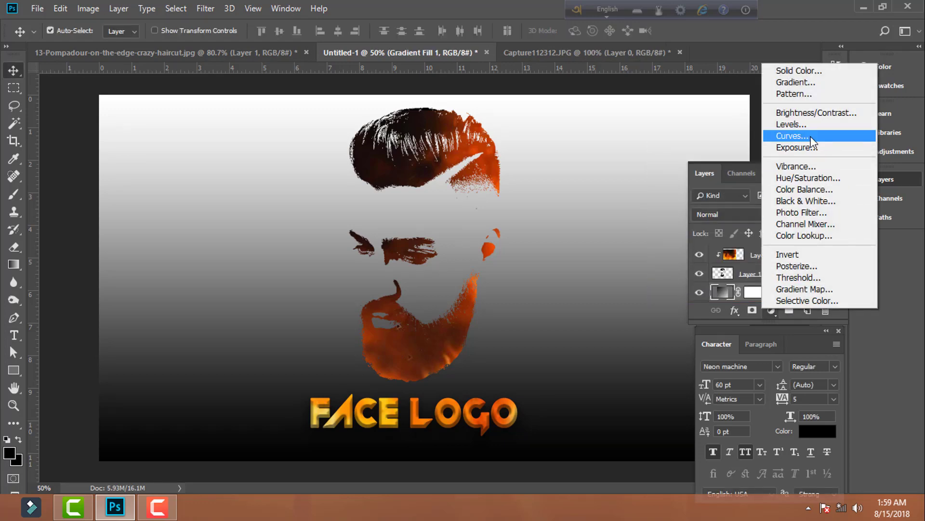
left_click(806, 85)
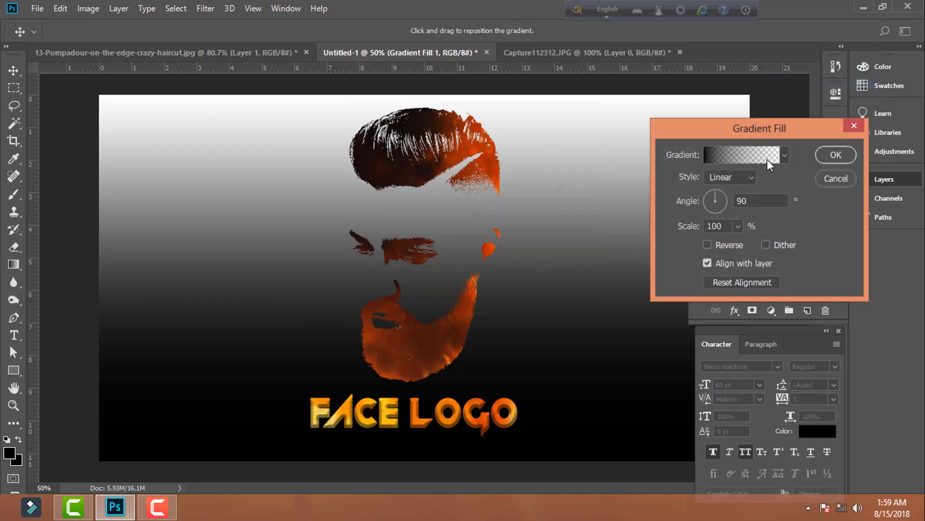
left_click(752, 177)
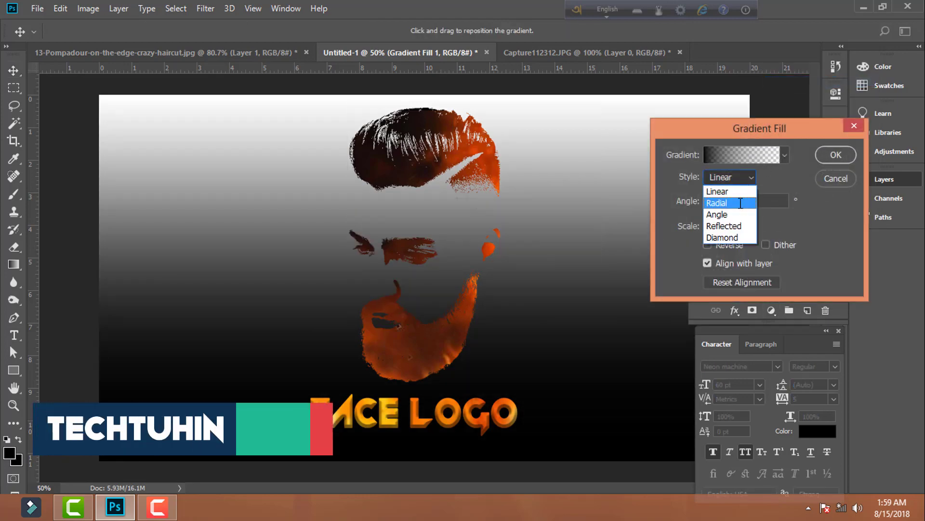
left_click(723, 200)
left_click(781, 161)
left_click(719, 193)
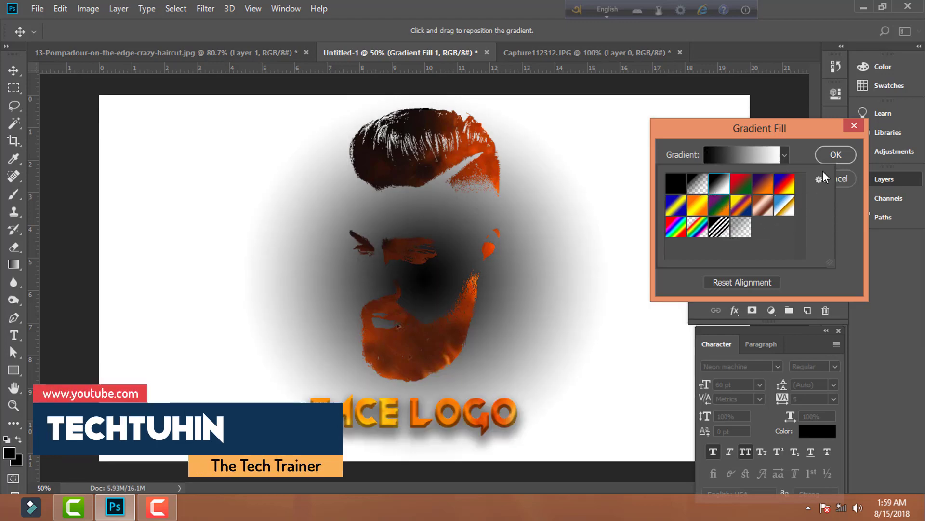
left_click(849, 212)
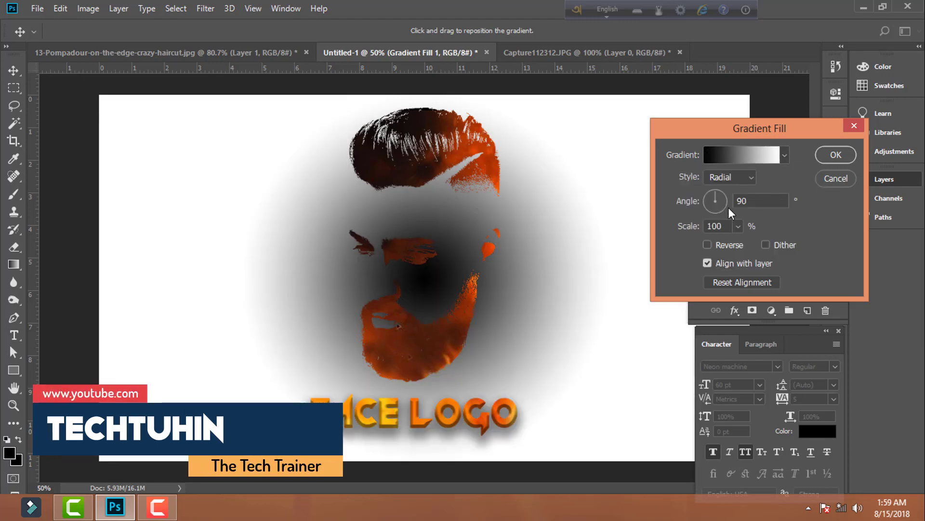
- Scale the radial gradient to 506%, reverse its colours, and apply the fill
left_click(738, 226)
mouse_move(747, 240)
left_mouse_down()
mouse_move(783, 242)
mouse_move(763, 245)
left_mouse_up()
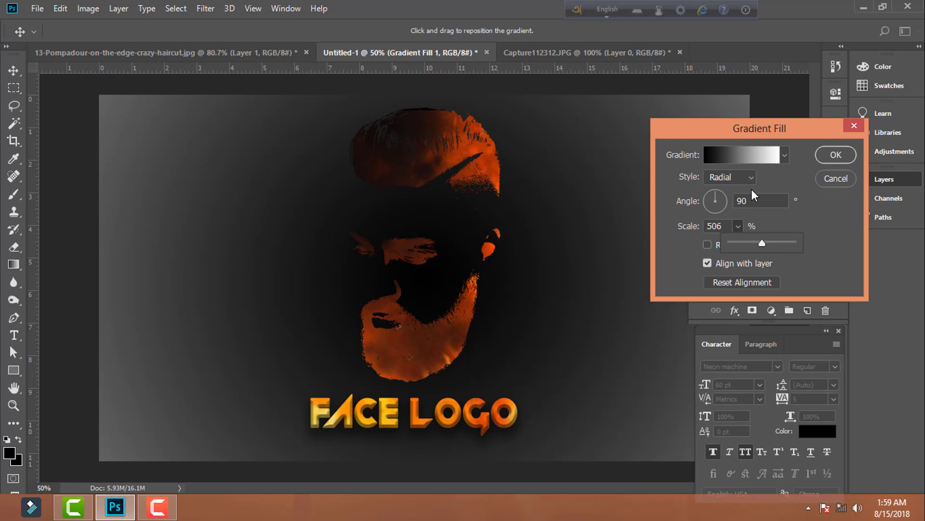
left_click(709, 246)
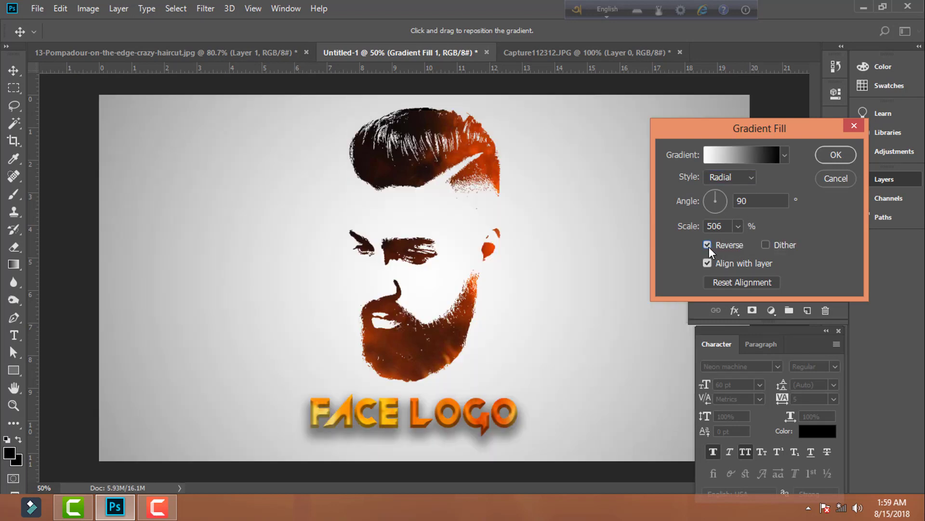
left_click(825, 157)
- Hide the Layers and Character panels to leave the finished logo unobstructed
left_click(840, 174)
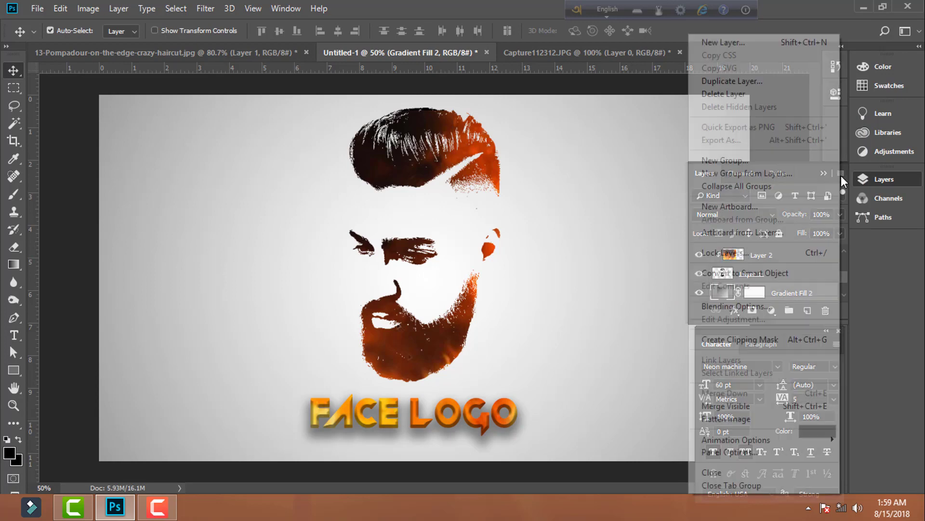
left_click(857, 239)
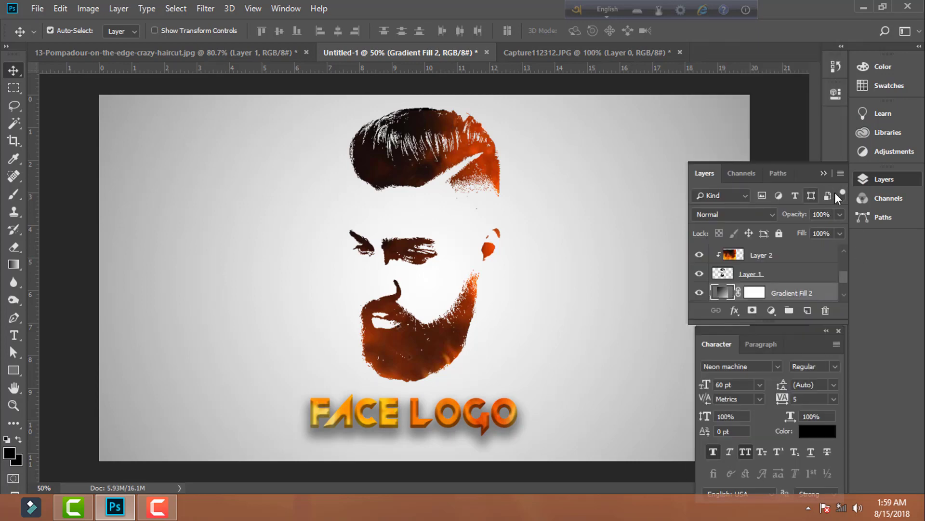
left_click(883, 181)
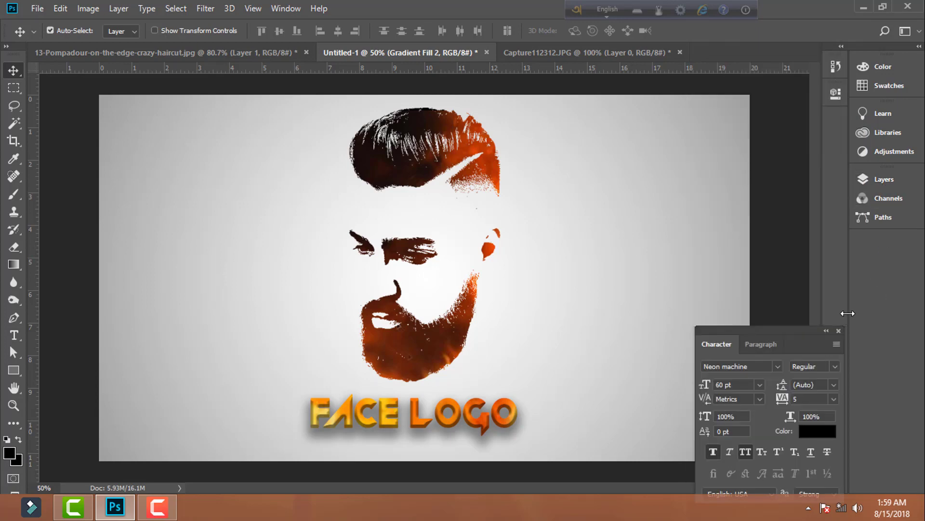
left_click(839, 330)
key("ctrl")
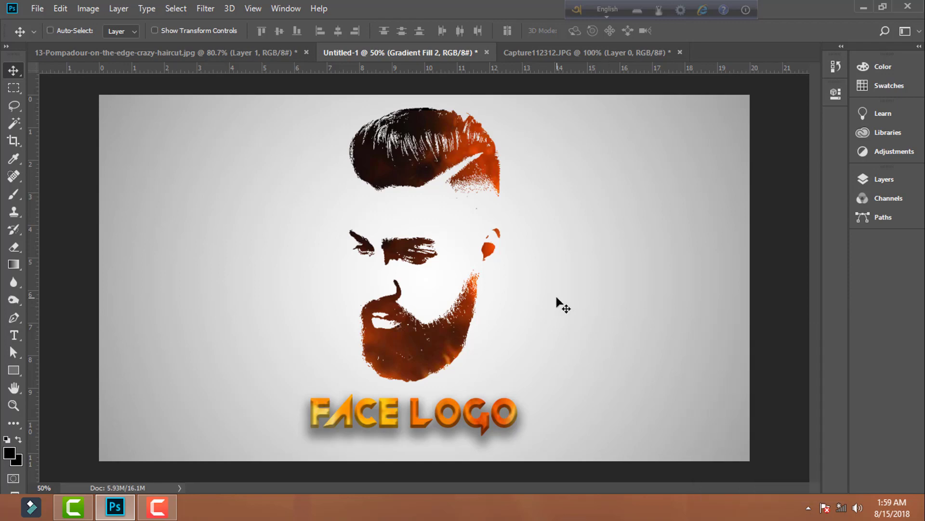